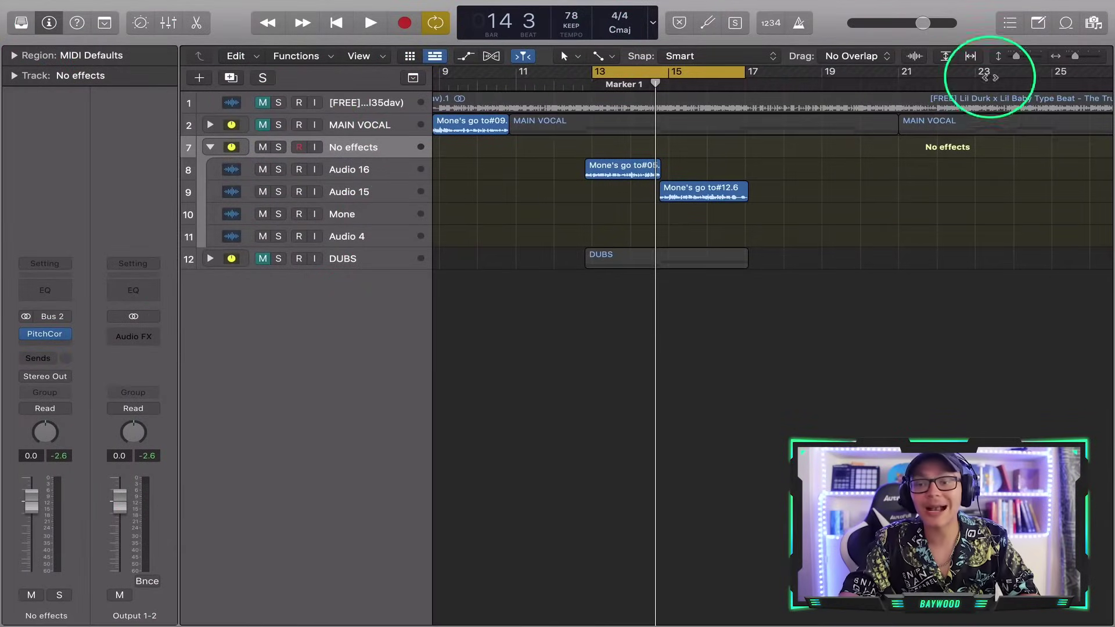
- Enlarge the tracks and timeline, and review the Pitch Correction settings on the No effects track
{"action": "left_click_drag", "start_coordinate": [1014, 57], "coordinate": [1018, 58]}
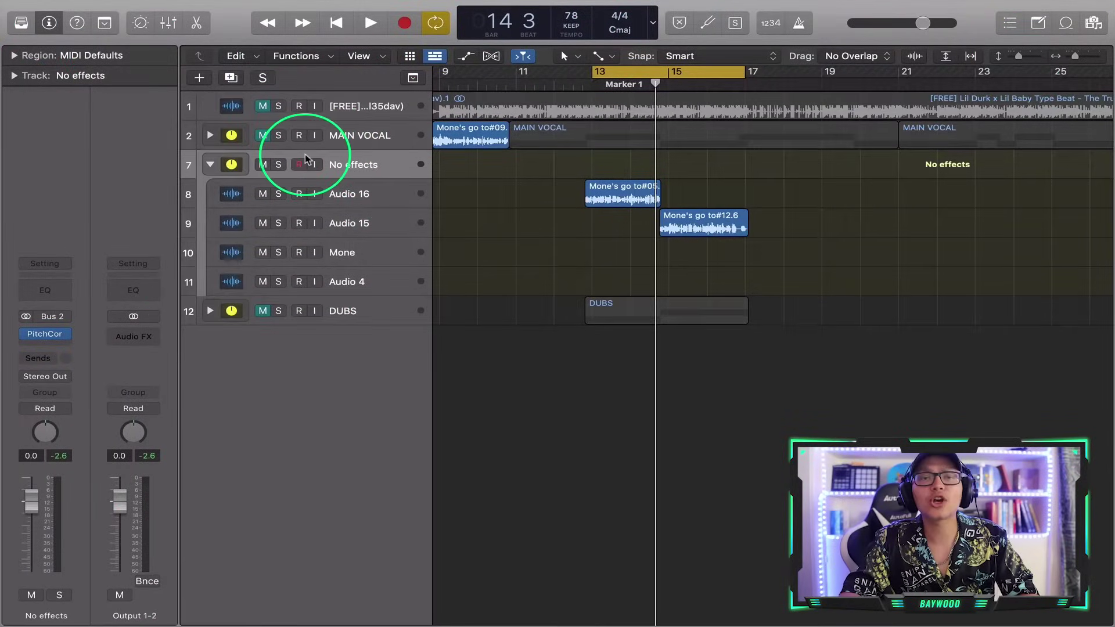
{"action": "key", "text": "cmd+Right"}
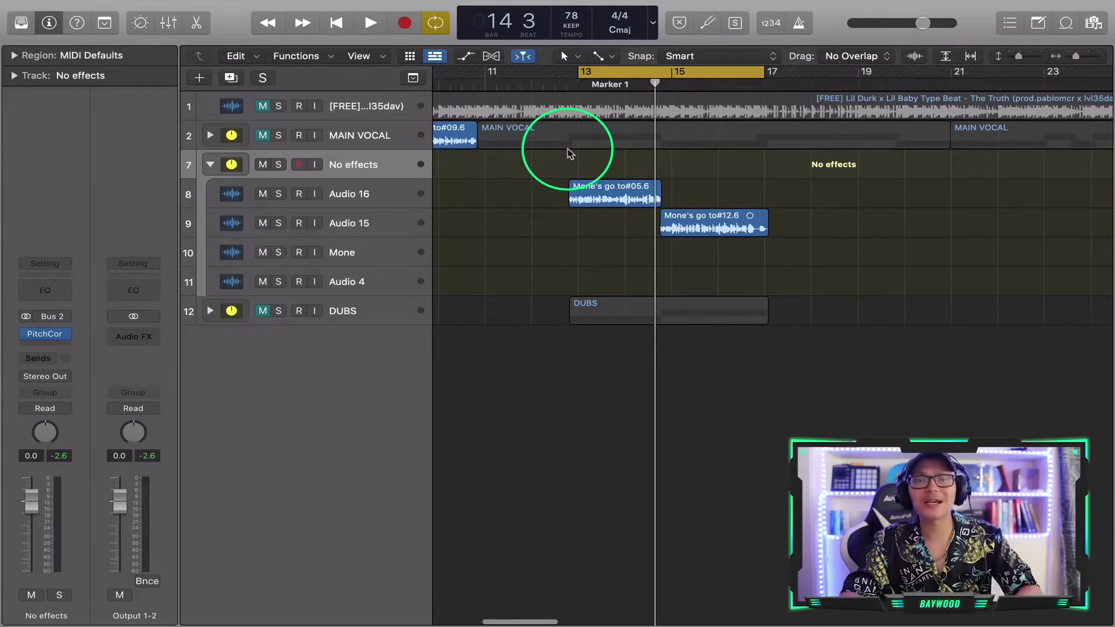
{"action": "key", "text": "super+Right"}
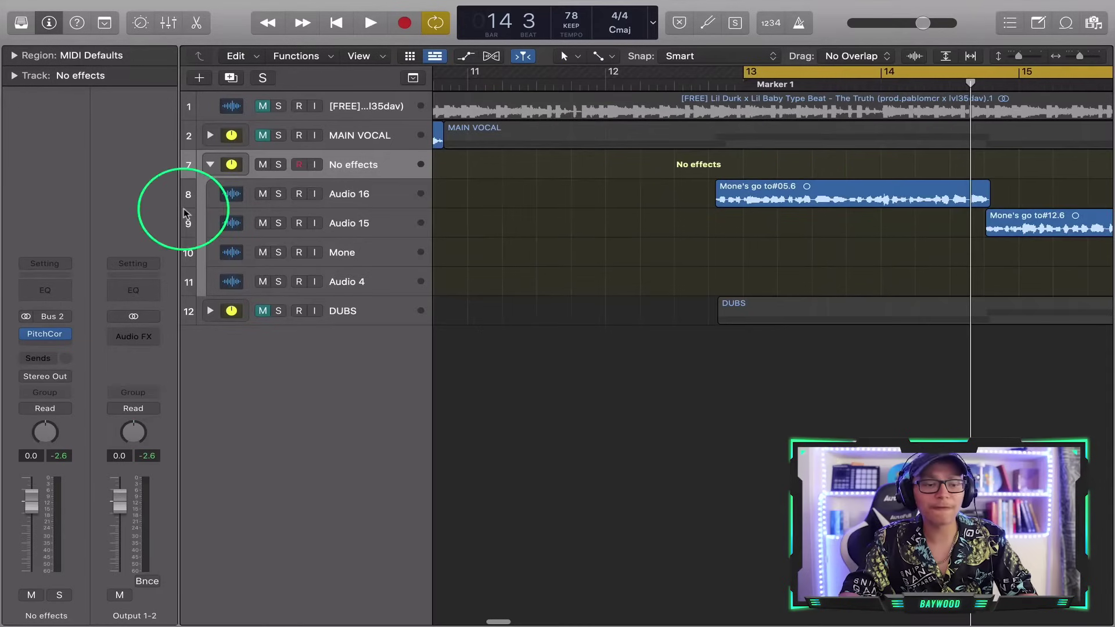
{"action": "left_click", "coordinate": [45, 335]}
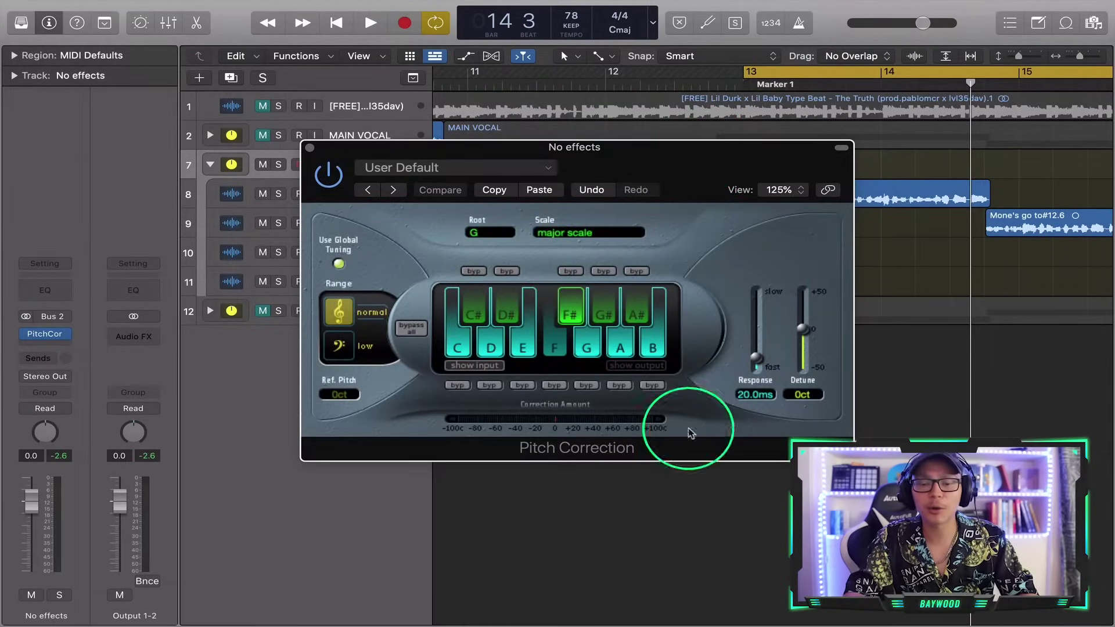
{"action": "left_click", "coordinate": [309, 149]}
- Insert a stereo Channel EQ after Pitch Correction on the No effects track and close its window
{"action": "scroll", "coordinate": [577, 186], "scroll_direction": "down", "scroll_amount": 5}
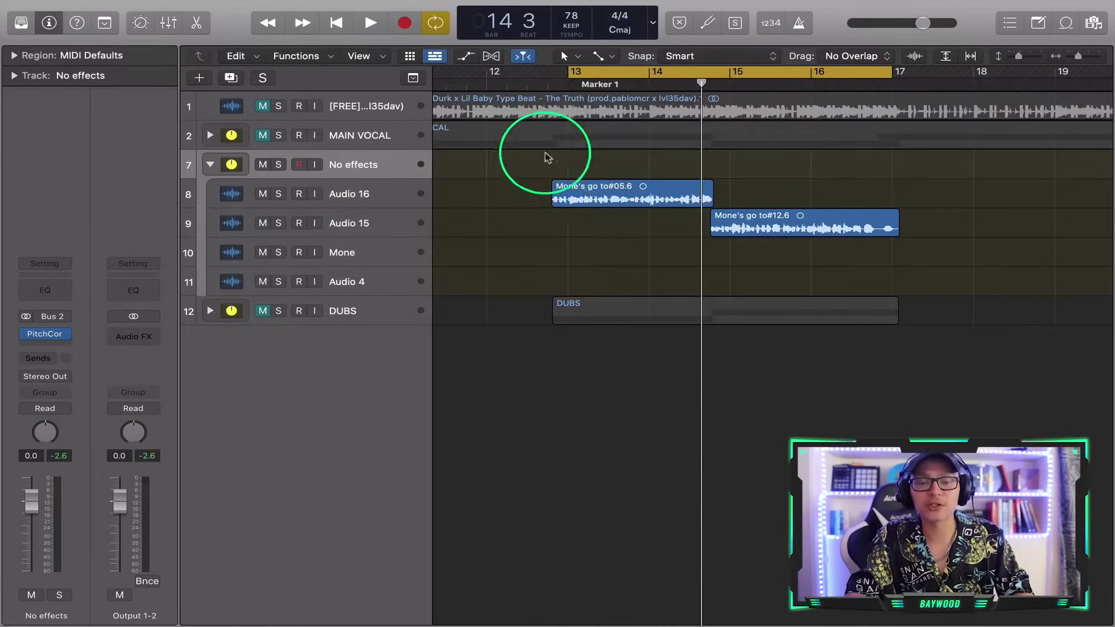
{"action": "left_click", "coordinate": [45, 345]}
{"action": "mouse_move", "coordinate": [58, 499]}
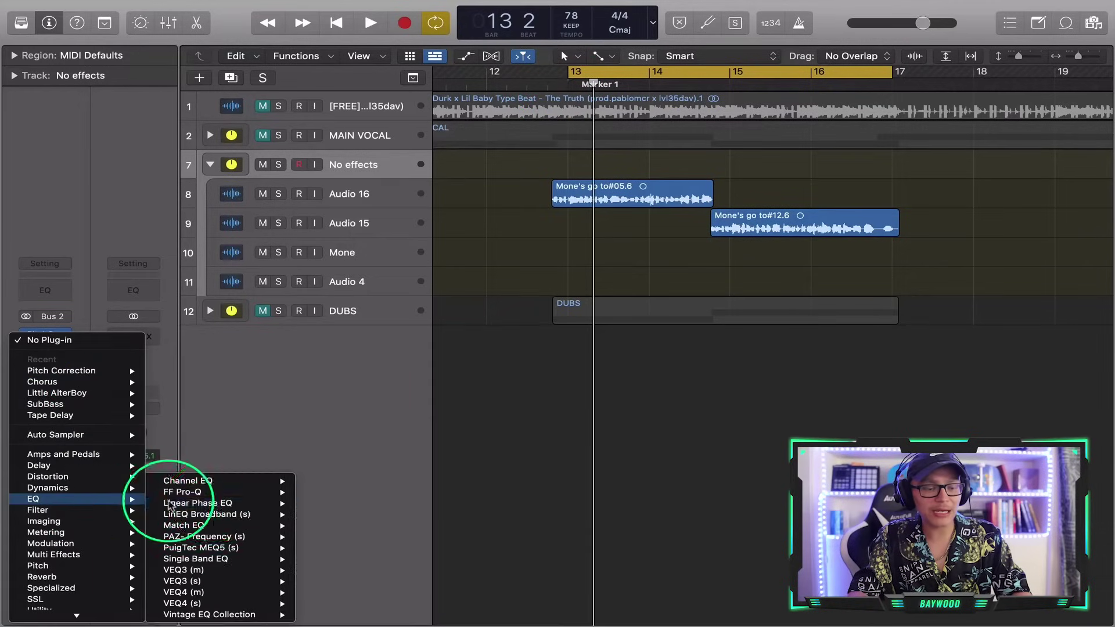
{"action": "left_click", "coordinate": [304, 482]}
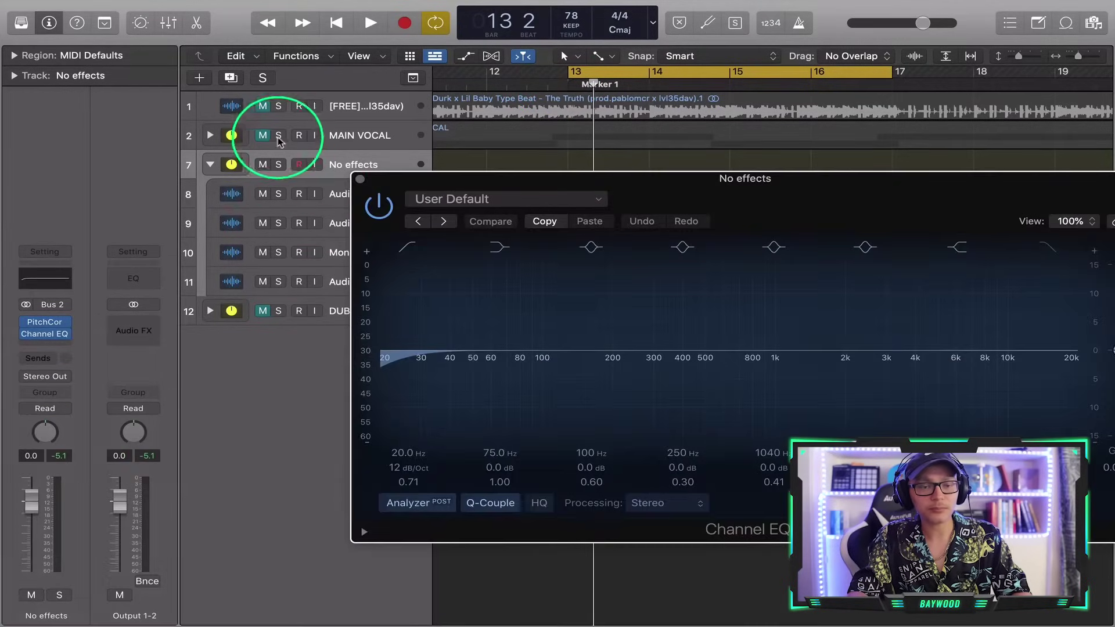
{"action": "left_click", "coordinate": [360, 179]}
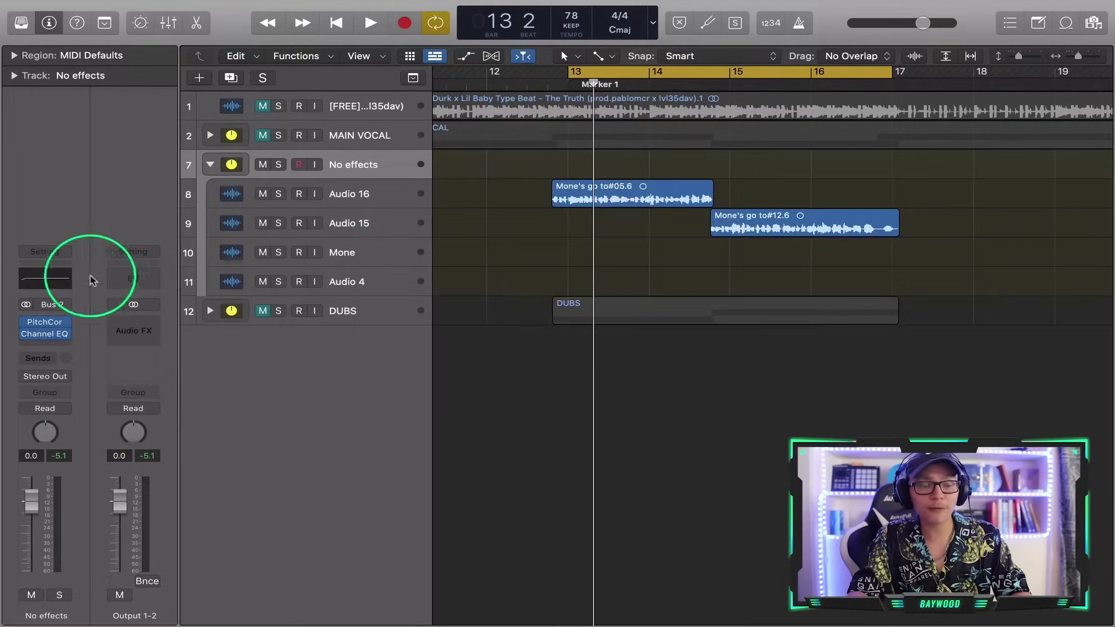
- Insert a stereo Multipressor after the Channel EQ on the No effects track and close its window
{"action": "left_click", "coordinate": [47, 345]}
{"action": "scroll", "coordinate": [75, 572], "scroll_direction": "down", "scroll_amount": 2}
{"action": "mouse_move", "coordinate": [107, 445]}
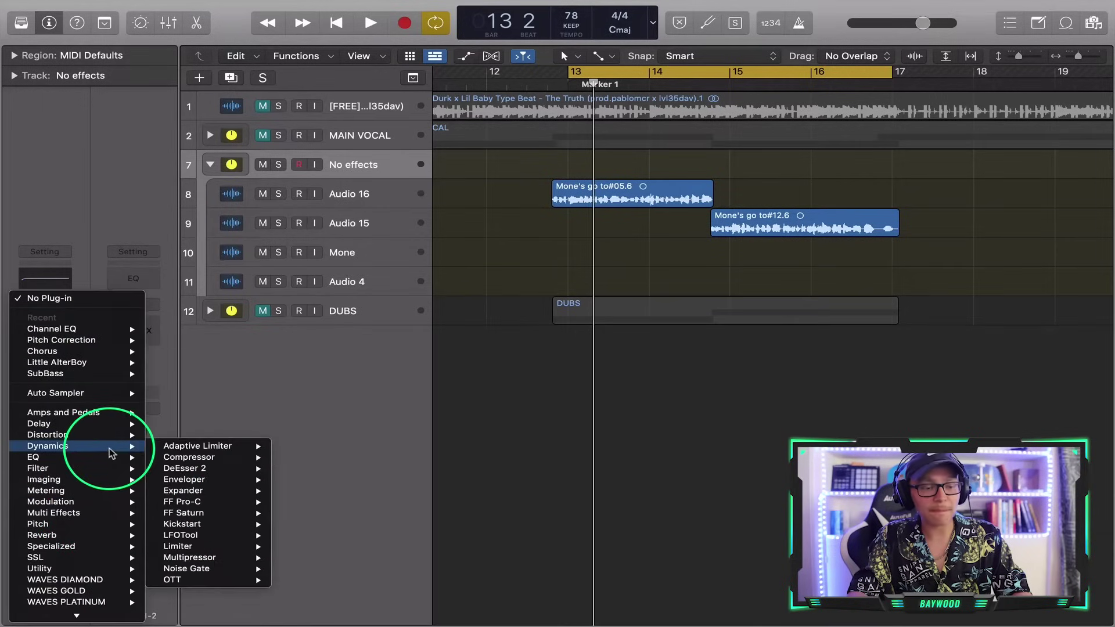
{"action": "mouse_move", "coordinate": [232, 460]}
{"action": "mouse_move", "coordinate": [235, 558]}
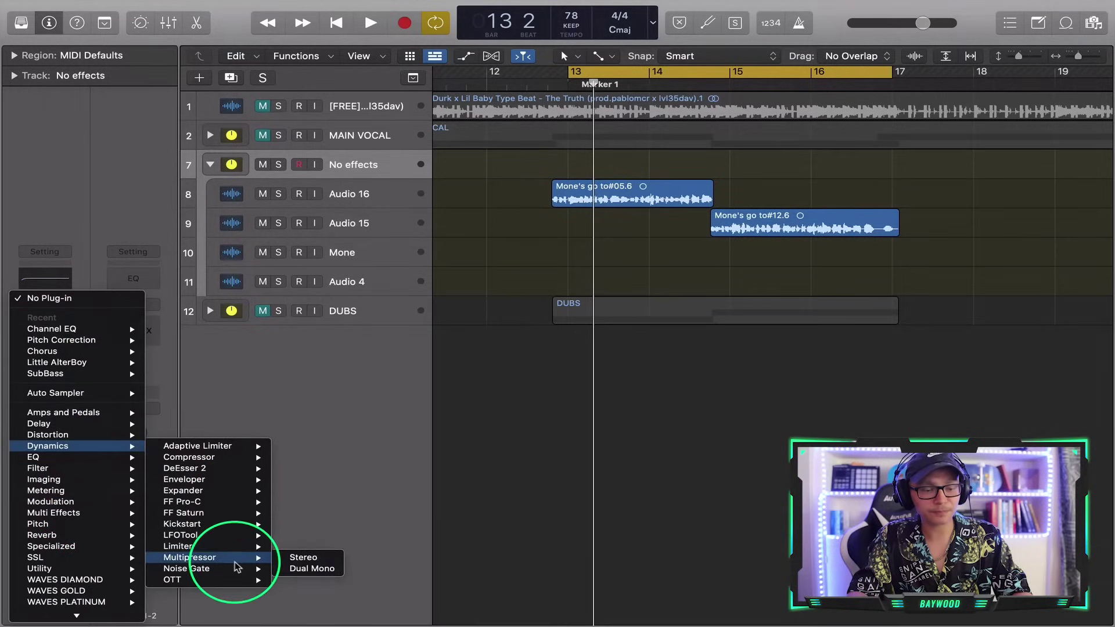
{"action": "left_click", "coordinate": [299, 559]}
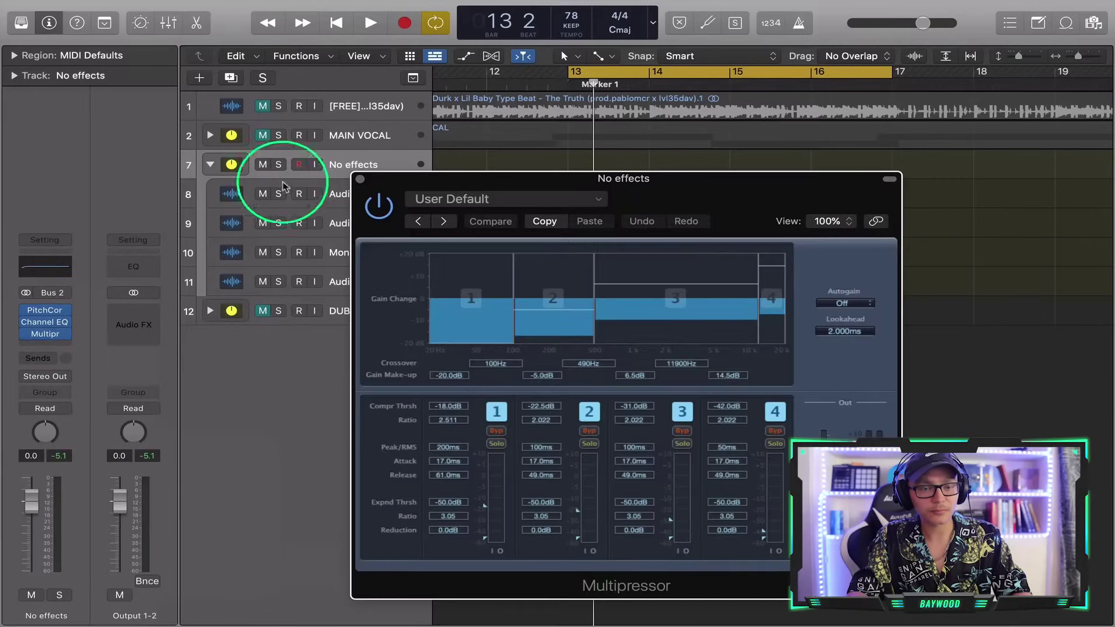
{"action": "left_click", "coordinate": [366, 182]}
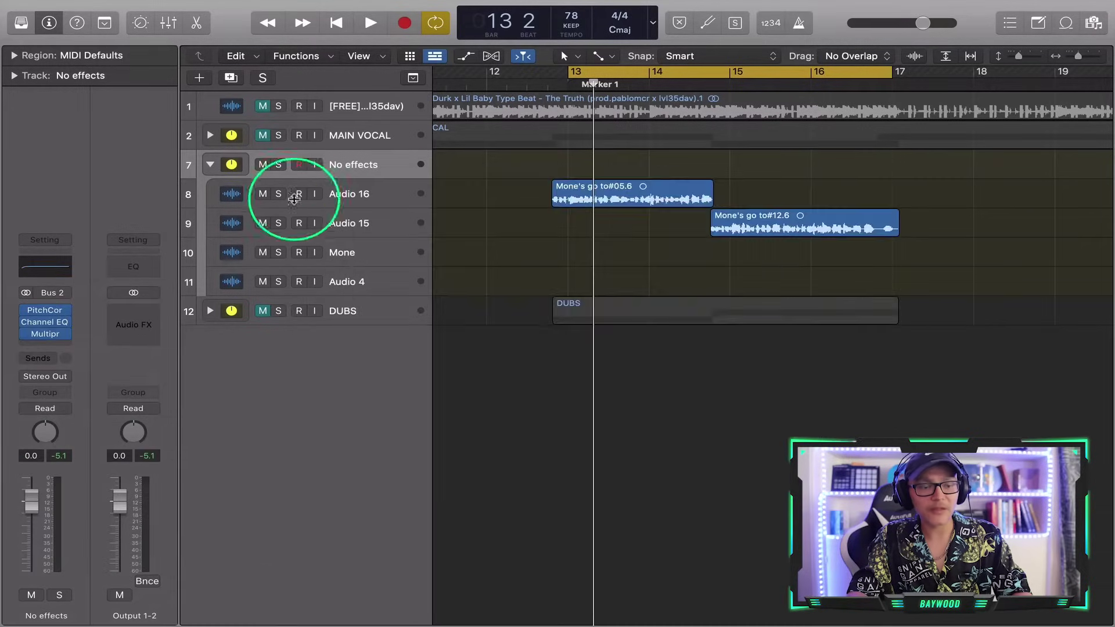
- Insert a stereo Exciter after the Multipressor on the No effects track and close its window
{"action": "left_click", "coordinate": [49, 347]}
{"action": "mouse_move", "coordinate": [110, 501]}
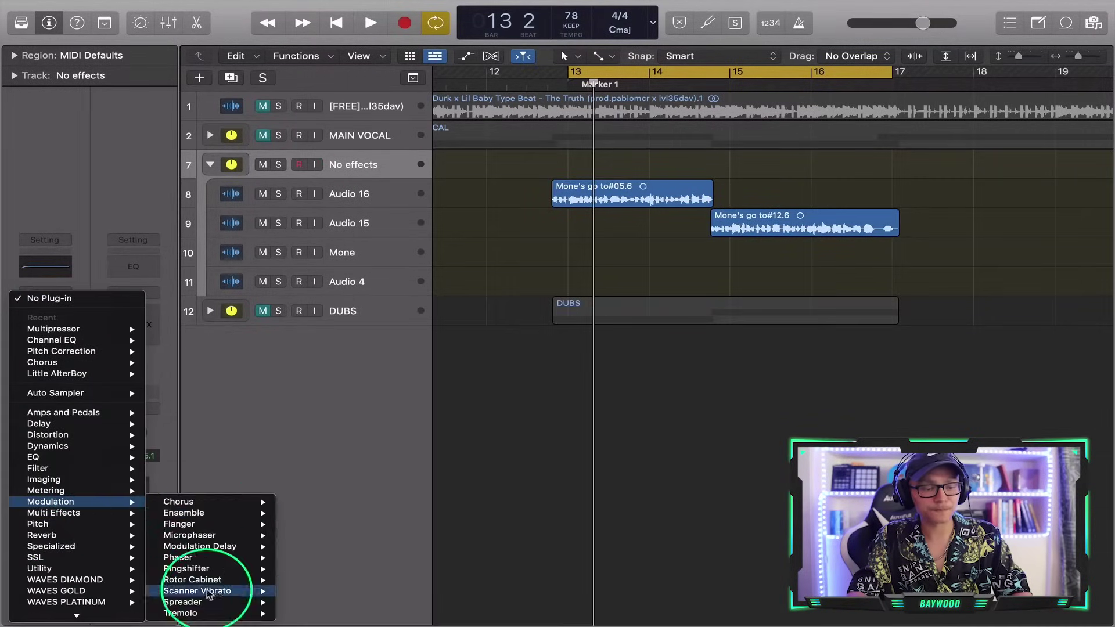
{"action": "mouse_move", "coordinate": [100, 537]}
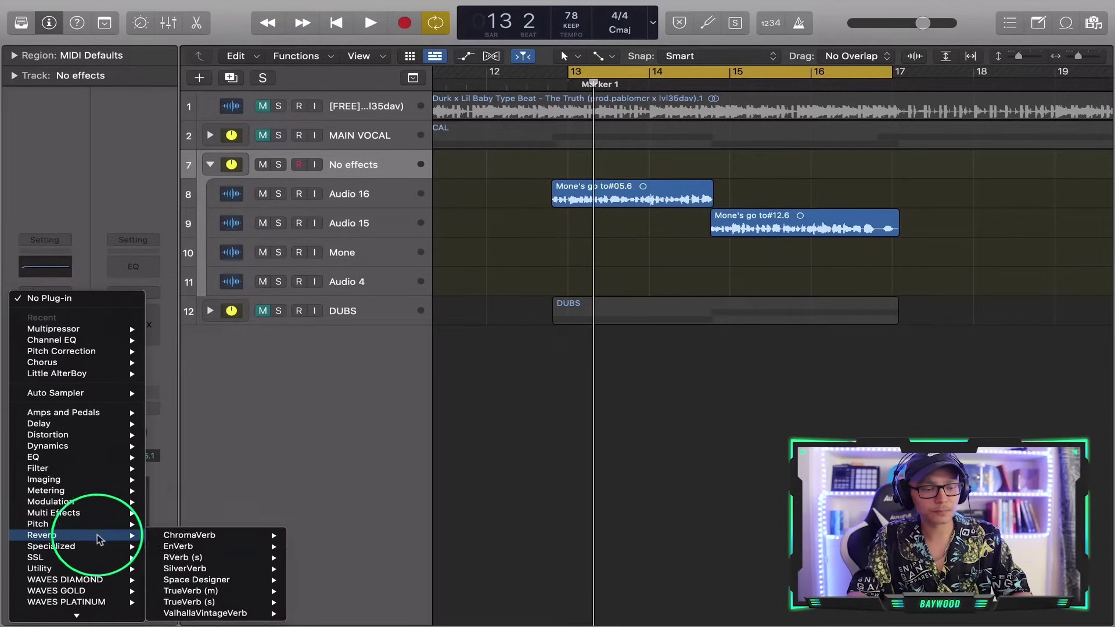
{"action": "mouse_move", "coordinate": [232, 546]}
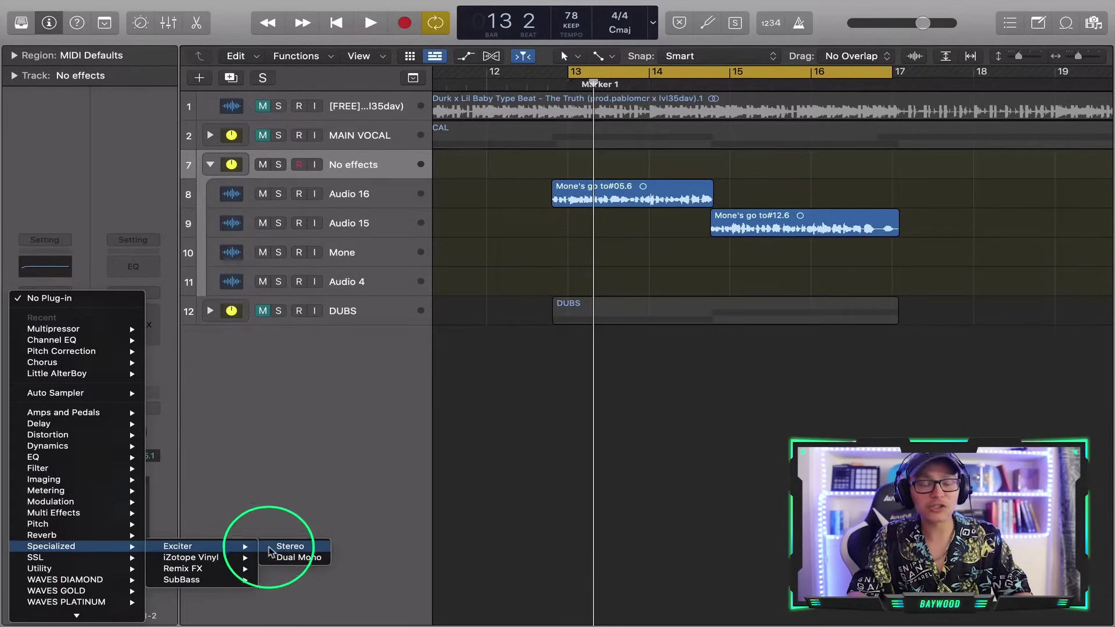
{"action": "left_click", "coordinate": [288, 546]}
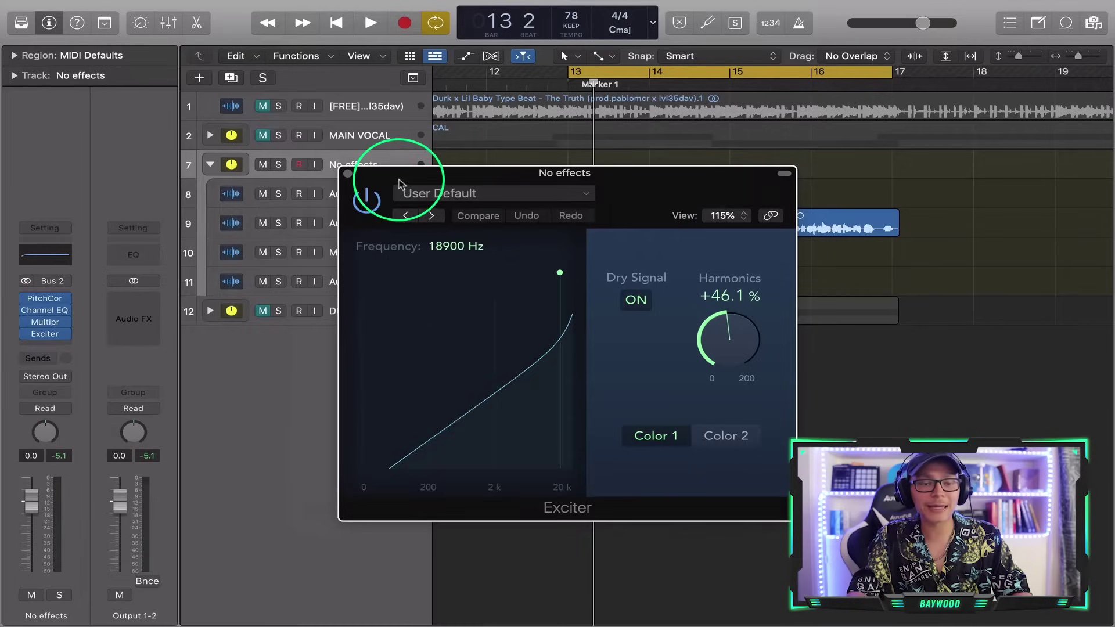
{"action": "left_click", "coordinate": [348, 175]}
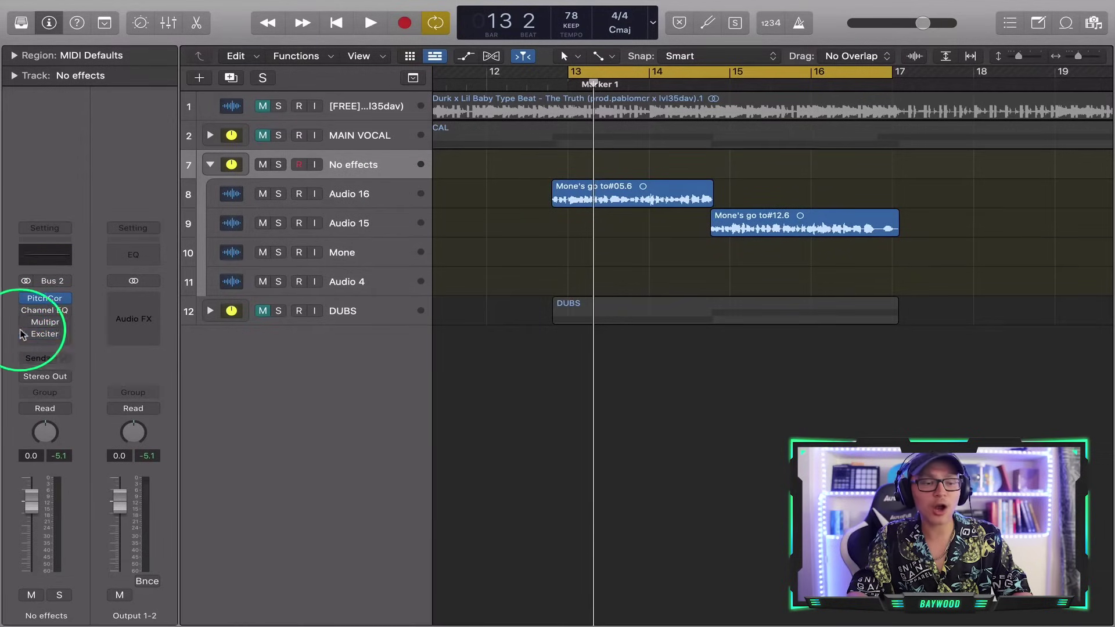
- Open the Channel EQ and, during playback, raise its high shelf by about 9.5 dB around 4.5 kHz
{"action": "left_click", "coordinate": [52, 313]}
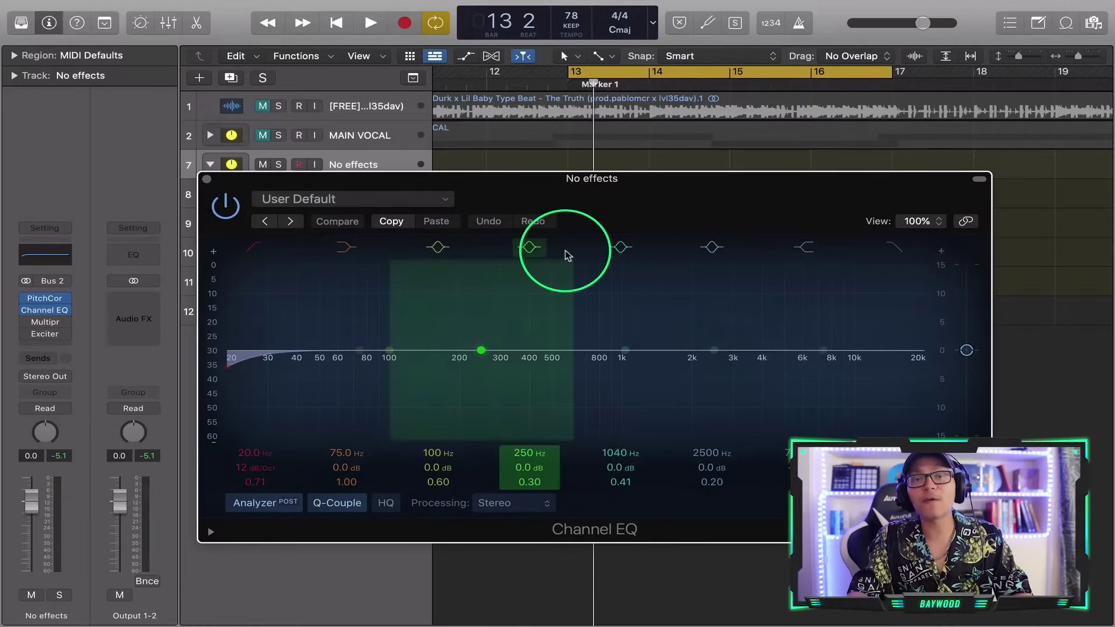
{"action": "mouse_move", "coordinate": [896, 364]}
{"action": "left_mouse_down"}
{"action": "mouse_move", "coordinate": [894, 334]}
{"action": "mouse_move", "coordinate": [903, 378]}
{"action": "mouse_move", "coordinate": [903, 367]}
{"action": "left_mouse_up"}
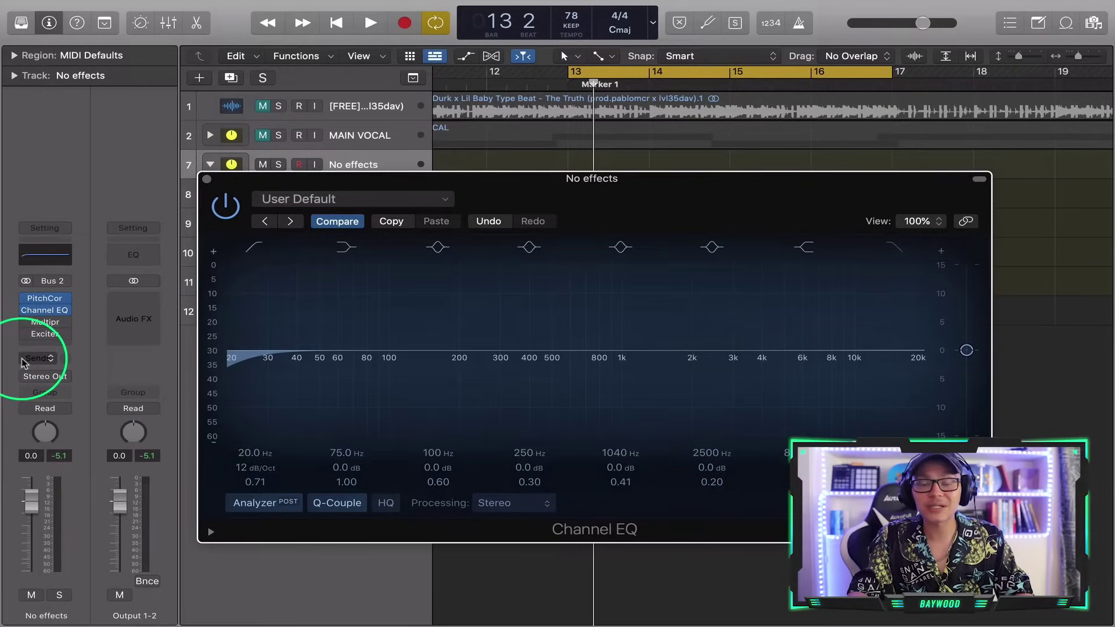
{"action": "key", "text": "space"}
{"action": "left_click_drag", "start_coordinate": [841, 385], "coordinate": [787, 316]}
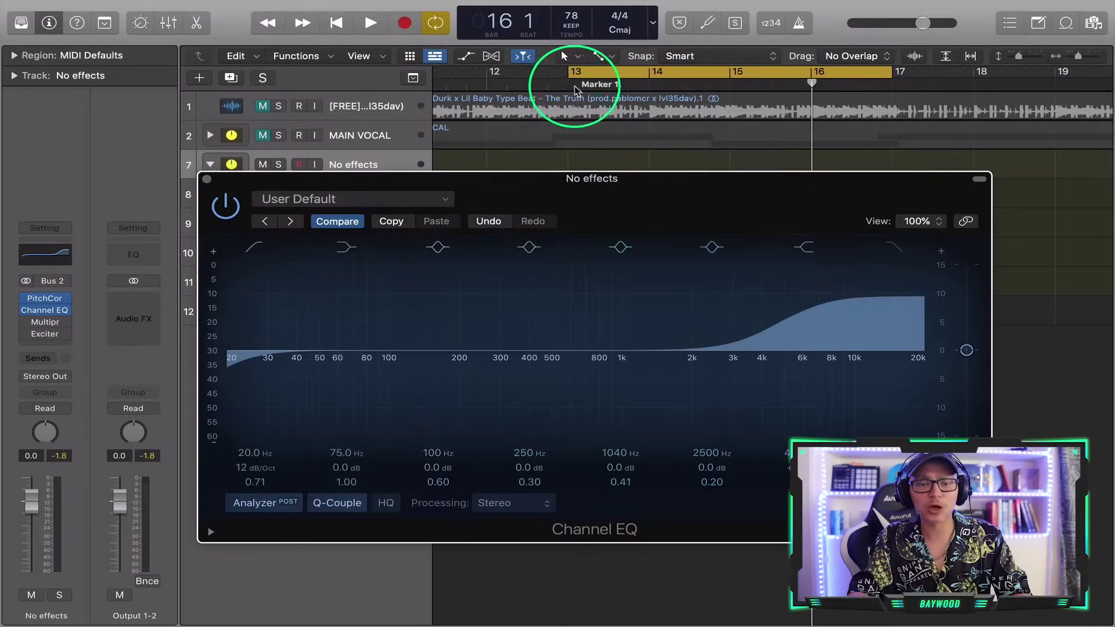
- Play from bar 13 while sweeping the Channel EQ's low cut up to about 2370 Hz and back to about 94 Hz
{"action": "left_click", "coordinate": [574, 90]}
{"action": "key", "text": "space"}
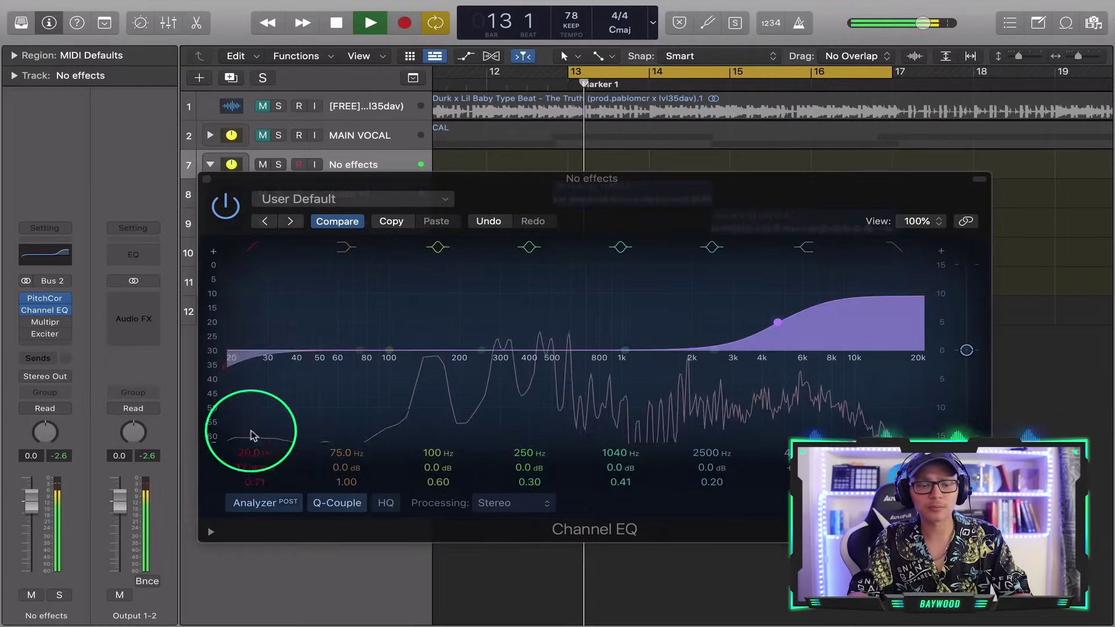
{"action": "left_click_drag", "start_coordinate": [256, 423], "coordinate": [414, 401]}
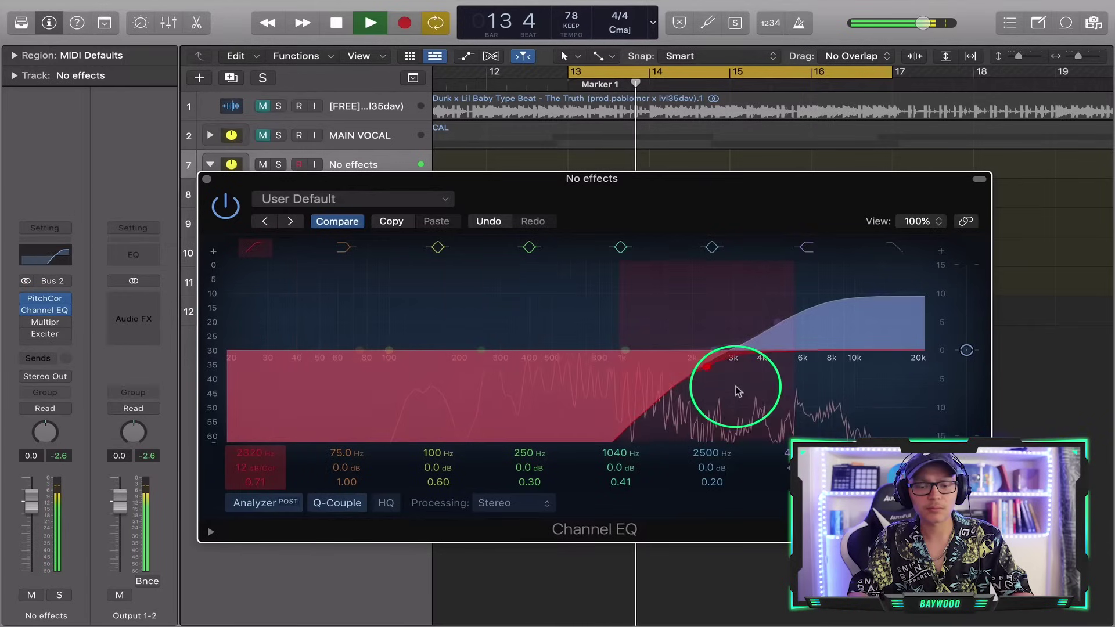
{"action": "left_click_drag", "start_coordinate": [405, 409], "coordinate": [413, 416]}
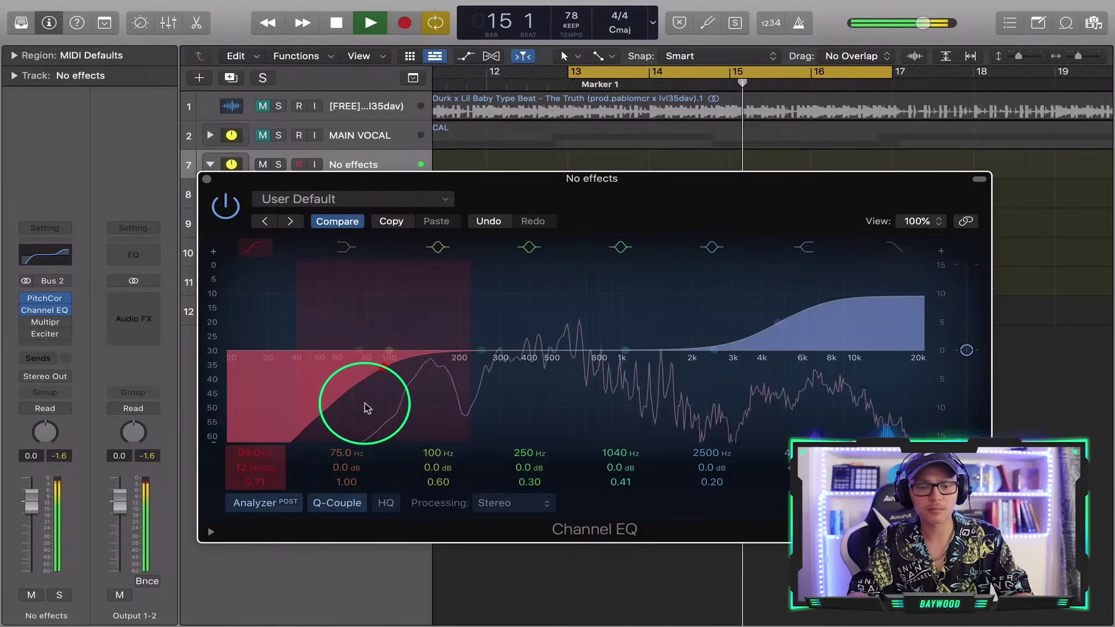
{"action": "key", "text": "space"}
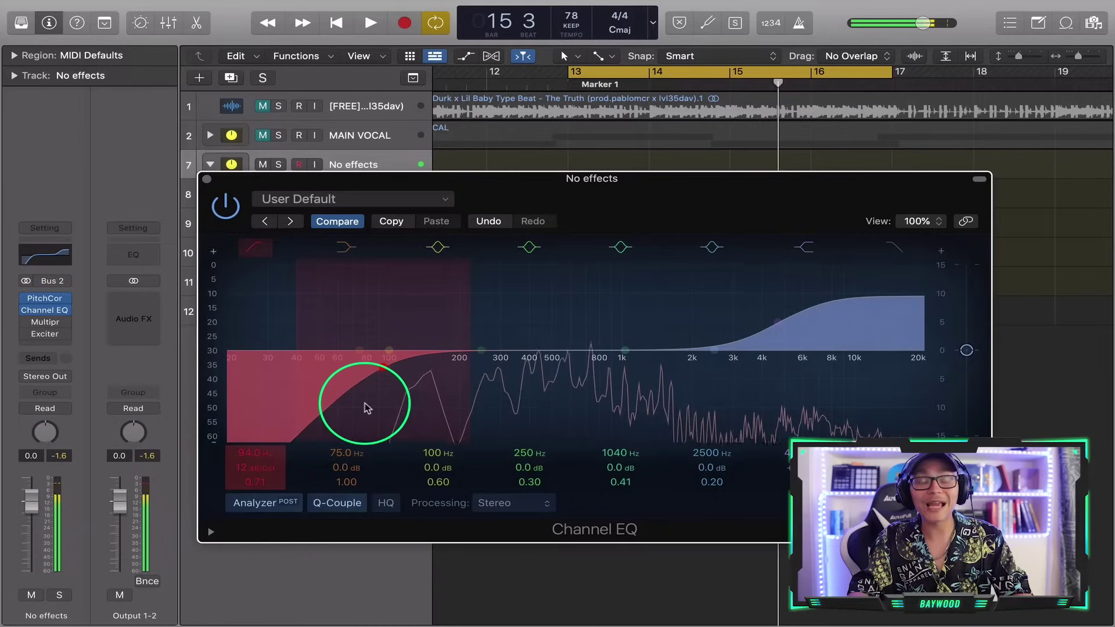
- Set the Channel EQ's low cut to about 1580 Hz with a 48 dB/Oct slope, auditioning it from bar 13
{"action": "left_click_drag", "start_coordinate": [366, 406], "coordinate": [672, 393]}
{"action": "double_click", "coordinate": [568, 70]}
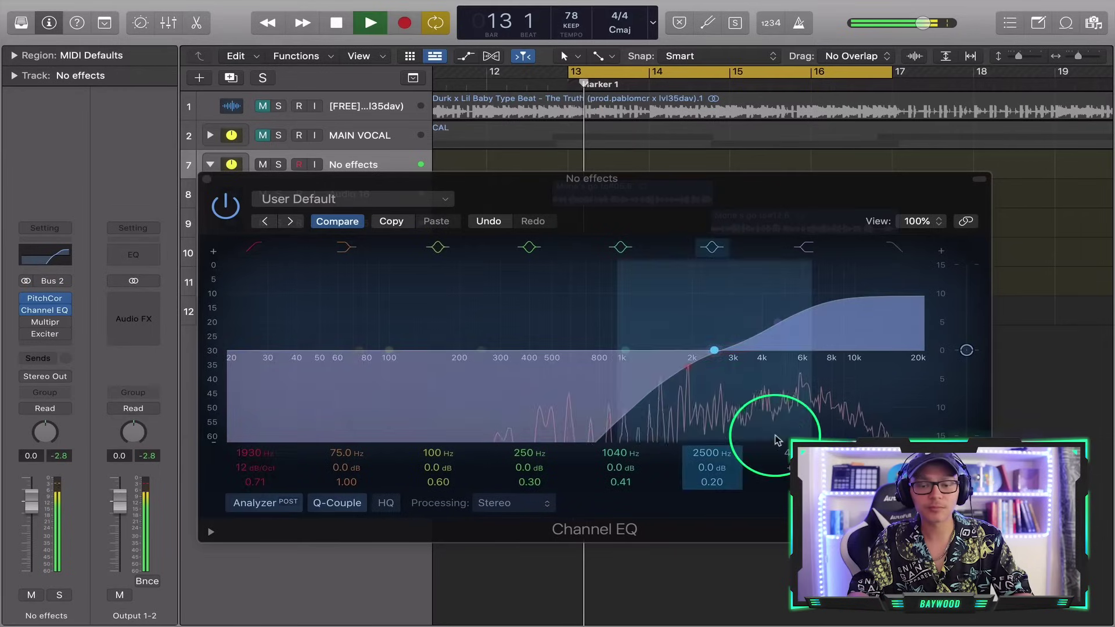
{"action": "left_click_drag", "start_coordinate": [238, 468], "coordinate": [248, 465]}
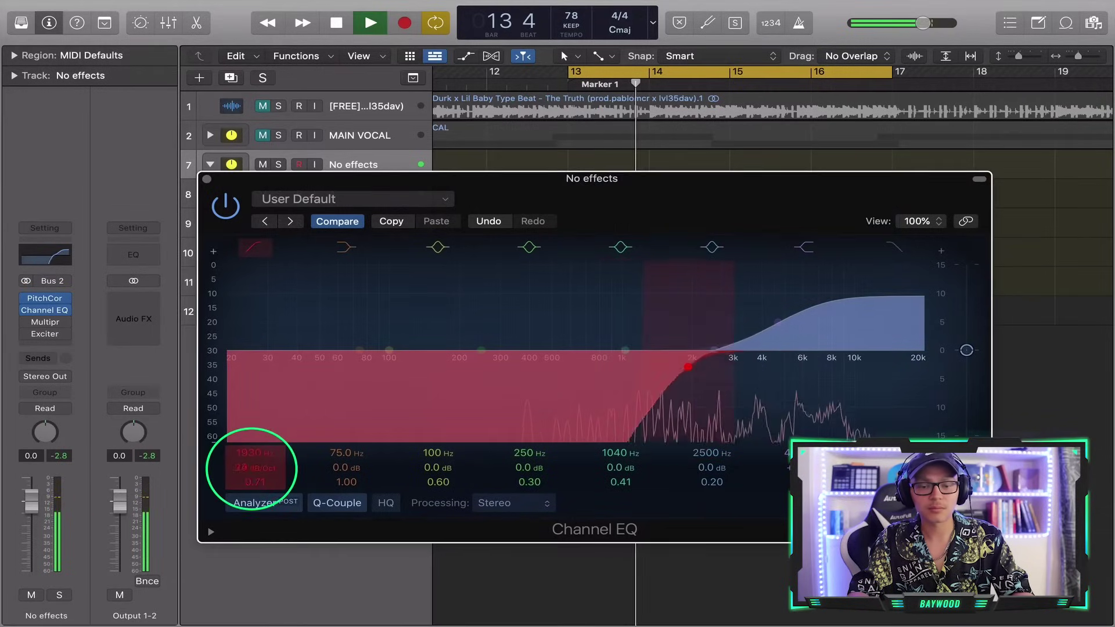
{"action": "left_click_drag", "start_coordinate": [718, 385], "coordinate": [715, 392]}
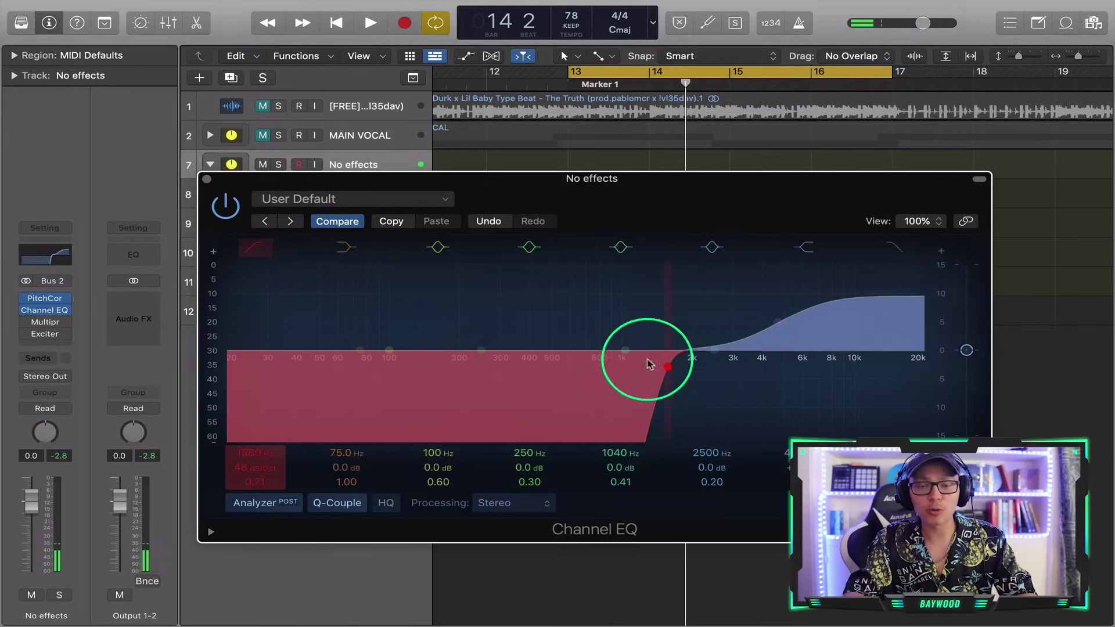
{"action": "left_click", "coordinate": [567, 77]}
{"action": "key", "text": "space"}
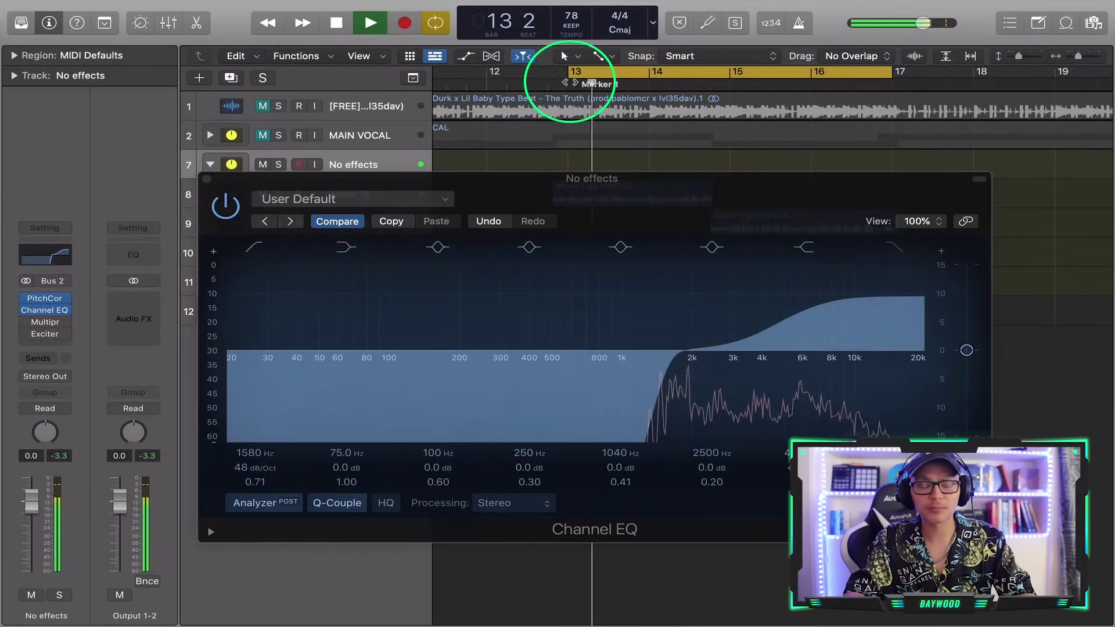
{"action": "key", "text": "space"}
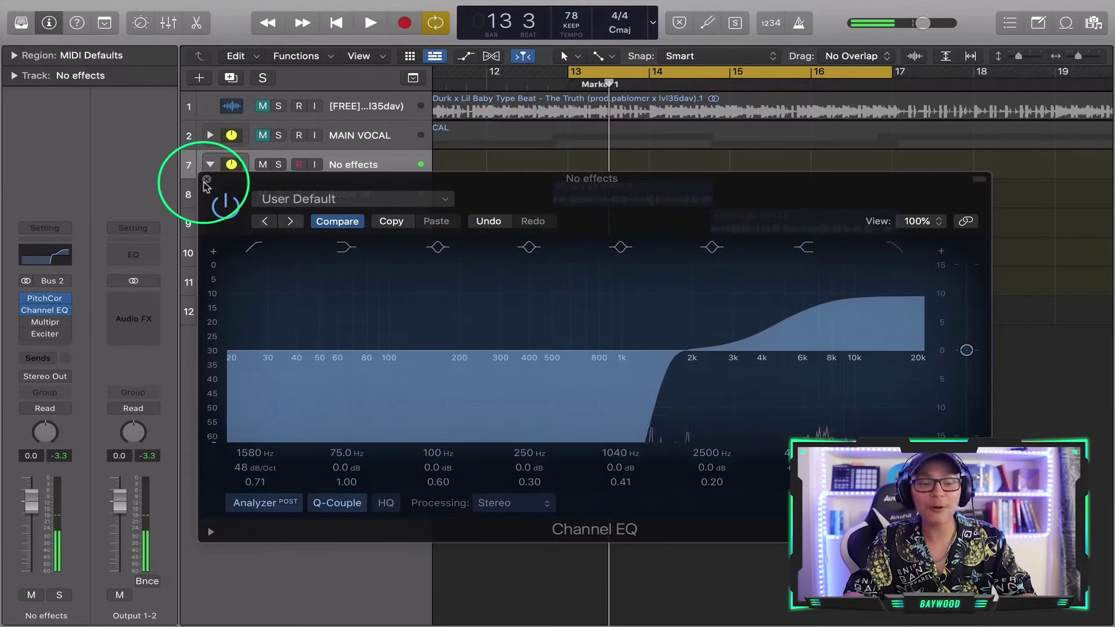
{"action": "left_click", "coordinate": [206, 180]}
- Enable the Multipressor on the No effects track, open its window and move it clear of the upper tracks
{"action": "left_click", "coordinate": [27, 323]}
{"action": "left_click", "coordinate": [44, 324]}
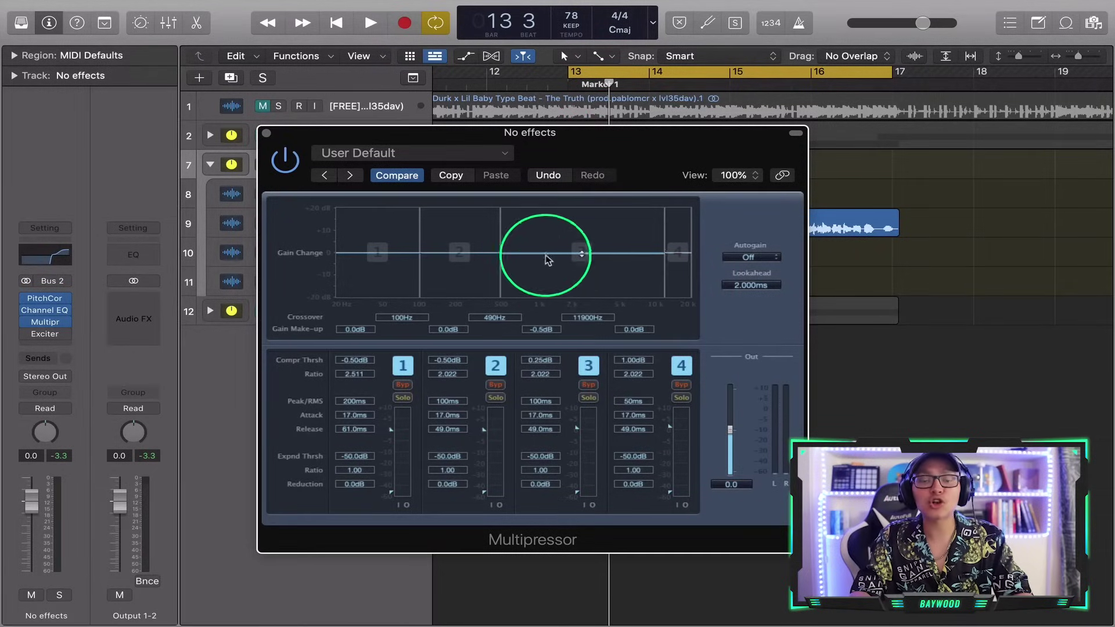
{"action": "left_click_drag", "start_coordinate": [622, 154], "coordinate": [622, 197]}
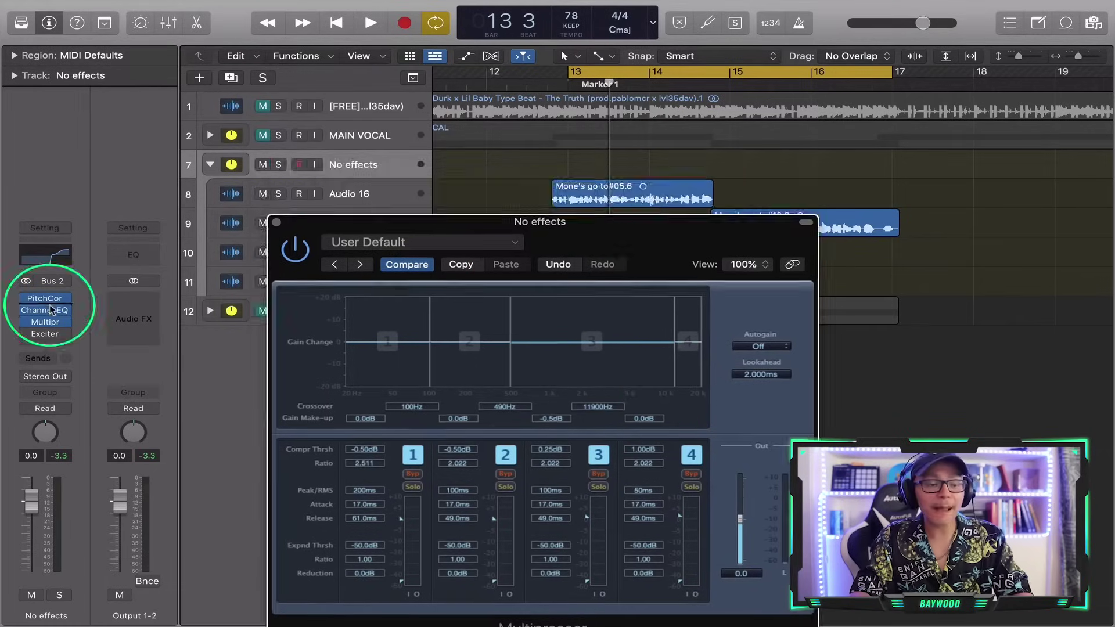
- Reopen the Channel EQ and set its high shelf to about 3360 Hz and +9.7 dB, auditioning from bar 13
{"action": "left_click", "coordinate": [46, 310]}
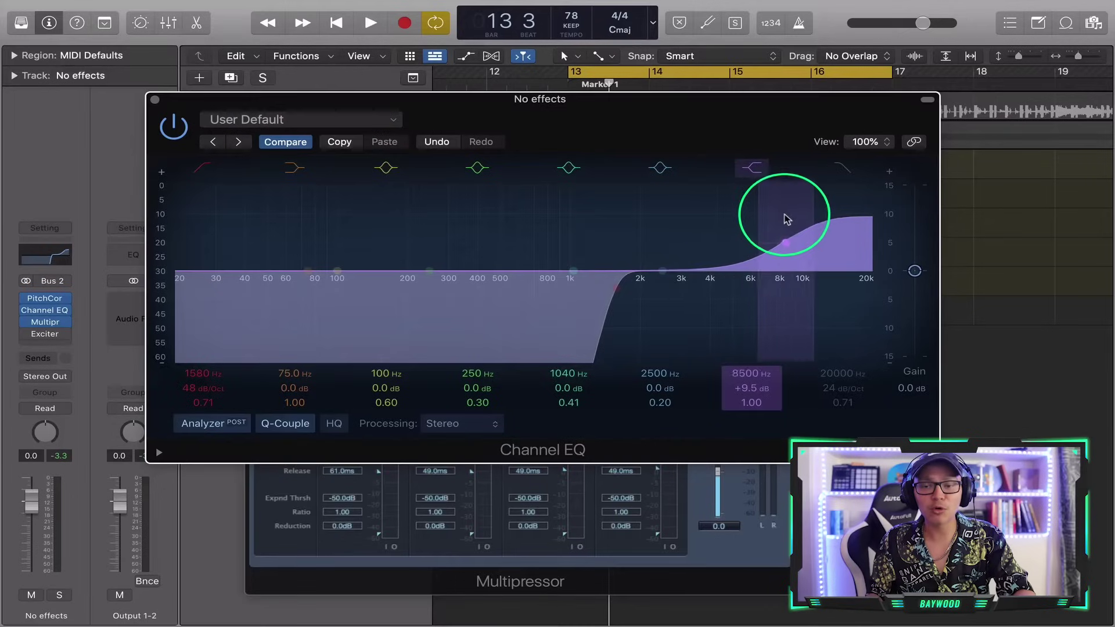
{"action": "left_click_drag", "start_coordinate": [789, 219], "coordinate": [766, 219]}
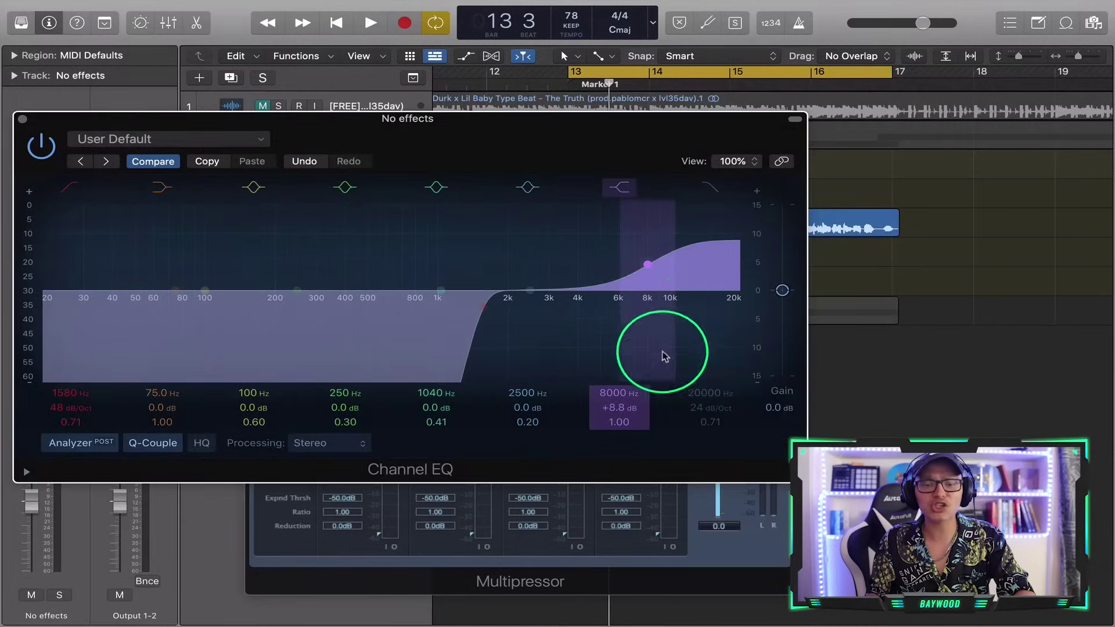
{"action": "left_click_drag", "start_coordinate": [568, 248], "coordinate": [545, 248]}
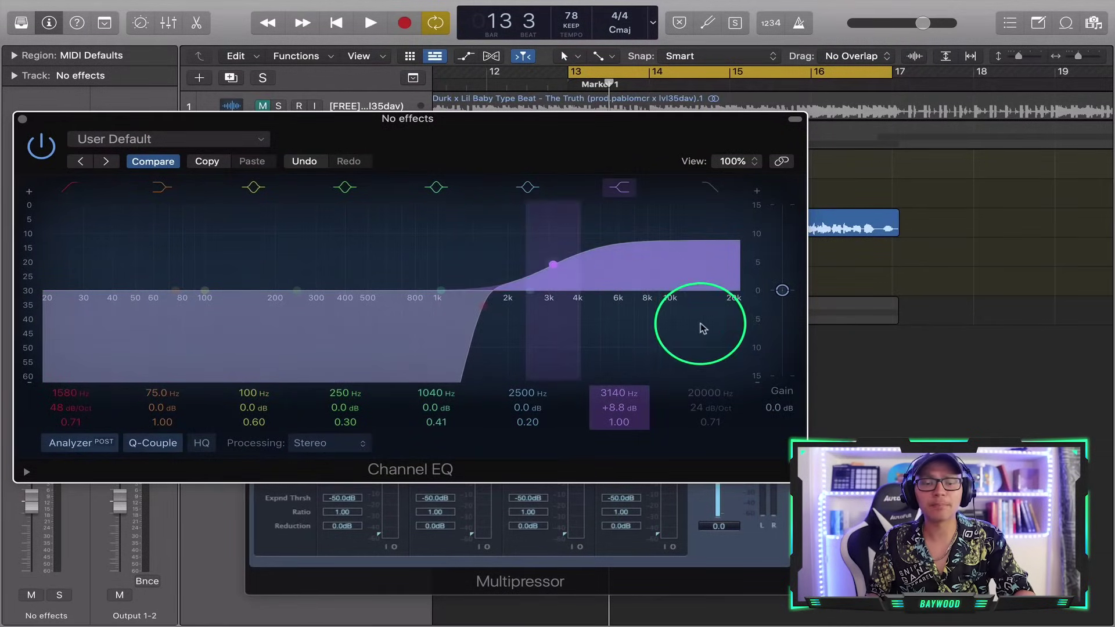
{"action": "left_click", "coordinate": [559, 82]}
{"action": "key", "text": "space"}
{"action": "mouse_move", "coordinate": [552, 265]}
{"action": "left_mouse_down"}
{"action": "mouse_move", "coordinate": [429, 276]}
{"action": "mouse_move", "coordinate": [538, 242]}
{"action": "mouse_move", "coordinate": [650, 224]}
{"action": "mouse_move", "coordinate": [530, 252]}
{"action": "mouse_move", "coordinate": [548, 249]}
{"action": "left_mouse_up"}
{"action": "left_click_drag", "start_coordinate": [473, 142], "coordinate": [689, 179]}
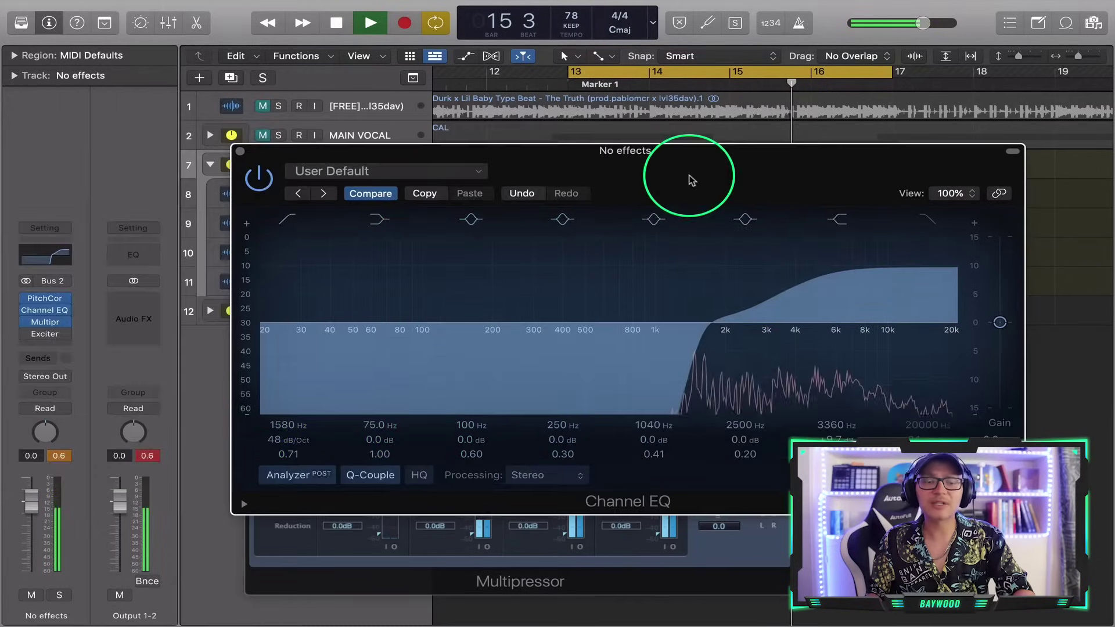
- Stop playback, close the Channel EQ and set the Multipressor's band 4 expander ratio to 5.09
{"action": "key", "text": "space"}
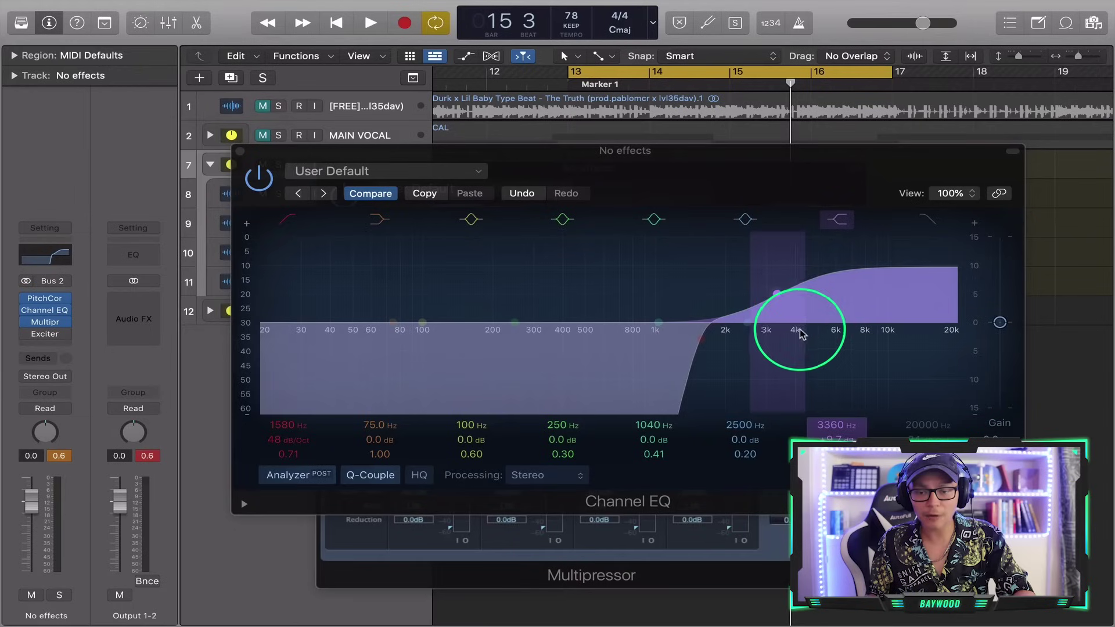
{"action": "left_click", "coordinate": [240, 151]}
{"action": "left_click_drag", "start_coordinate": [724, 317], "coordinate": [671, 299]}
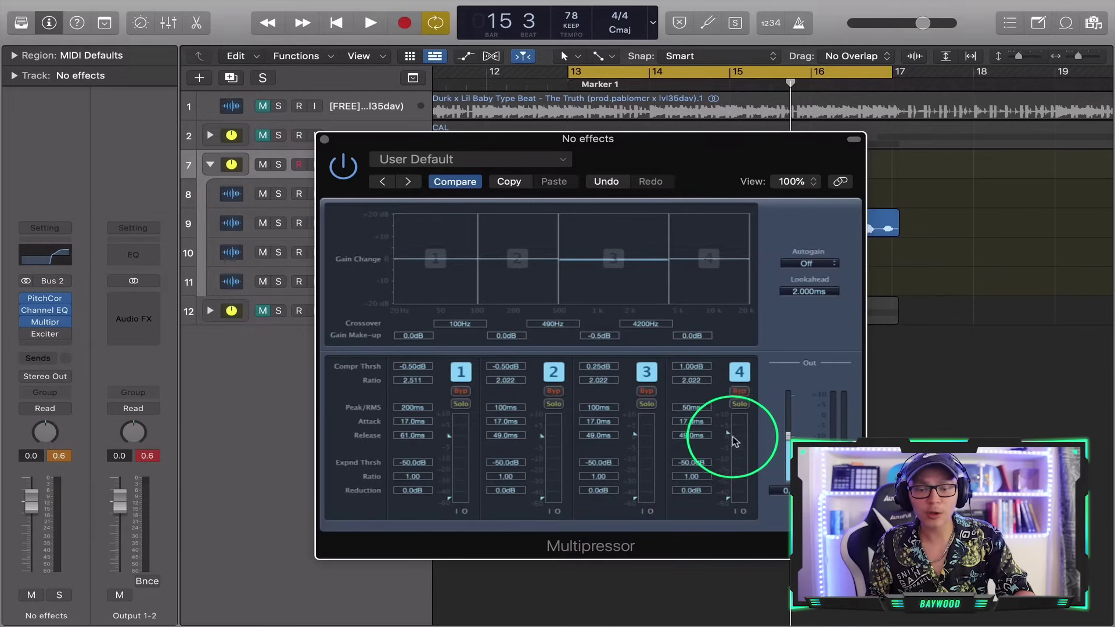
{"action": "double_click", "coordinate": [692, 477]}
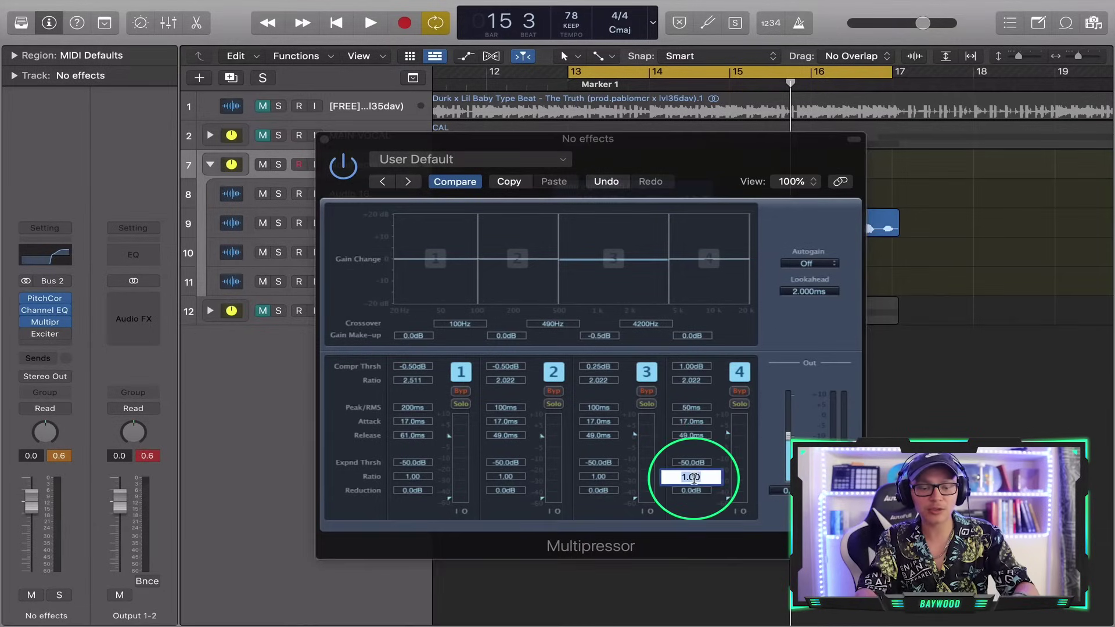
{"action": "type", "text": "5.09"}
{"action": "key", "text": "Return"}
- Play from bar 13 and lower the Multipressor's band 4 compressor threshold to -37.0 dB
{"action": "left_click_drag", "start_coordinate": [722, 139], "coordinate": [628, 124]}
{"action": "left_click", "coordinate": [568, 89]}
{"action": "key", "text": "space"}
{"action": "left_click_drag", "start_coordinate": [691, 425], "coordinate": [691, 481]}
{"action": "key", "text": "space"}
- Play from bar 13 and compare the vocal with the Multipressor bypassed and active
{"action": "left_click", "coordinate": [569, 87]}
{"action": "key", "text": "space"}
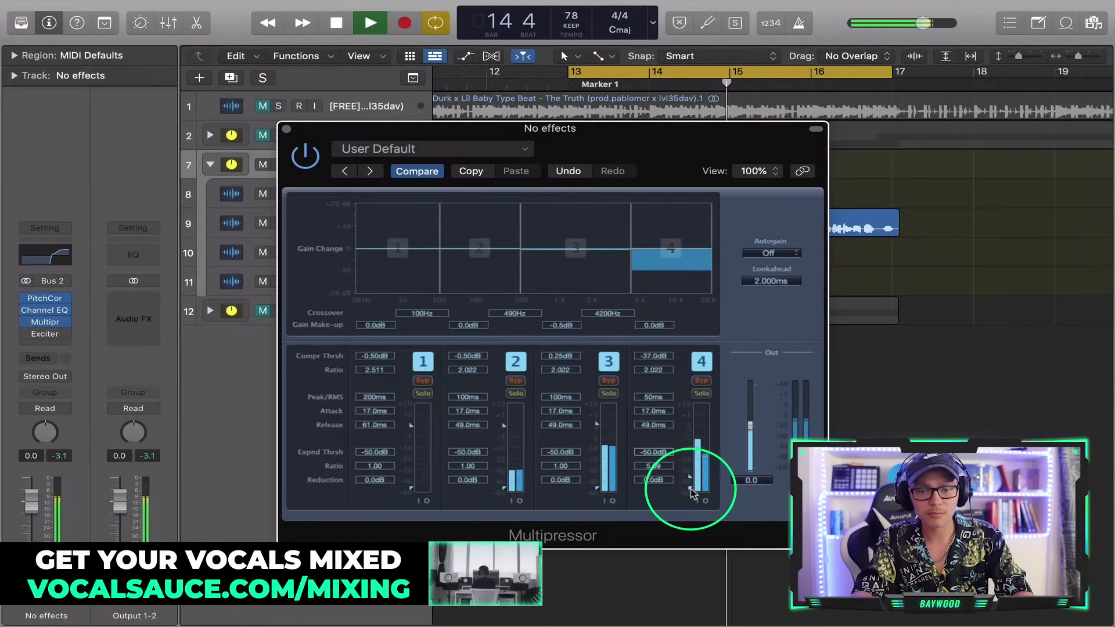
{"action": "left_click", "coordinate": [303, 157]}
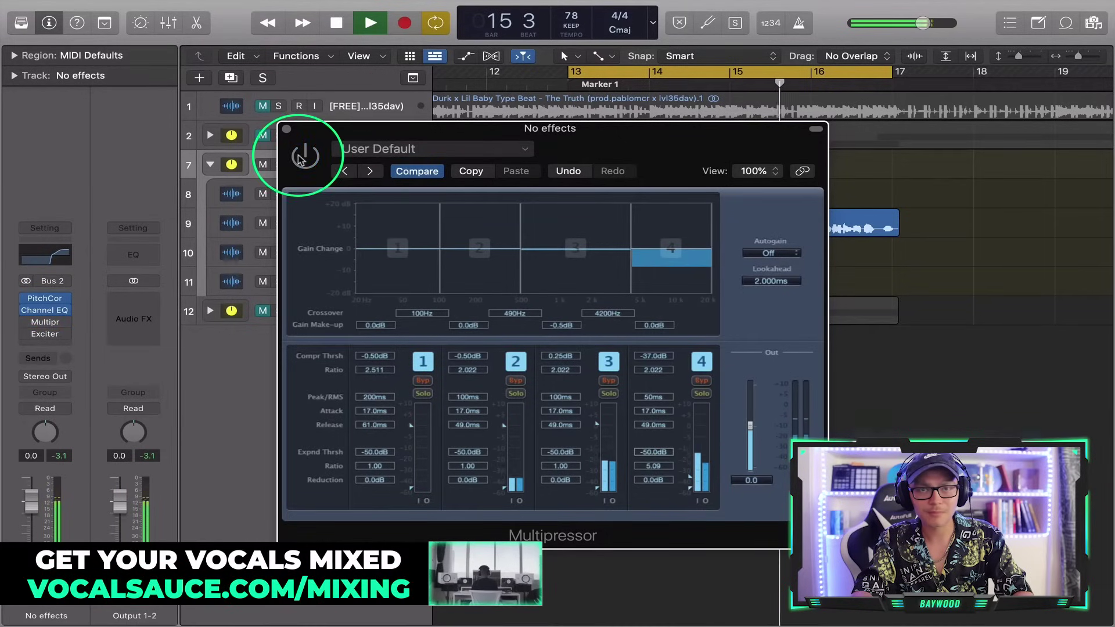
{"action": "left_click", "coordinate": [301, 158]}
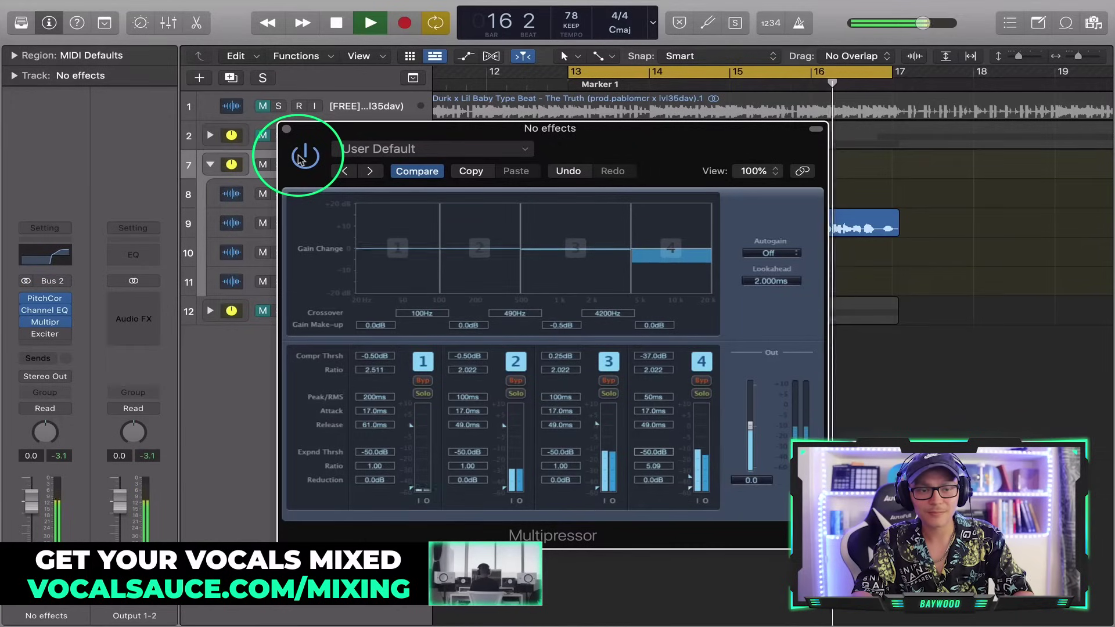
{"action": "key", "text": "space"}
- Set the Channel EQ's low cut to about 107 Hz, start playback from bar 13 and close the EQ
{"action": "mouse_move", "coordinate": [36, 314]}
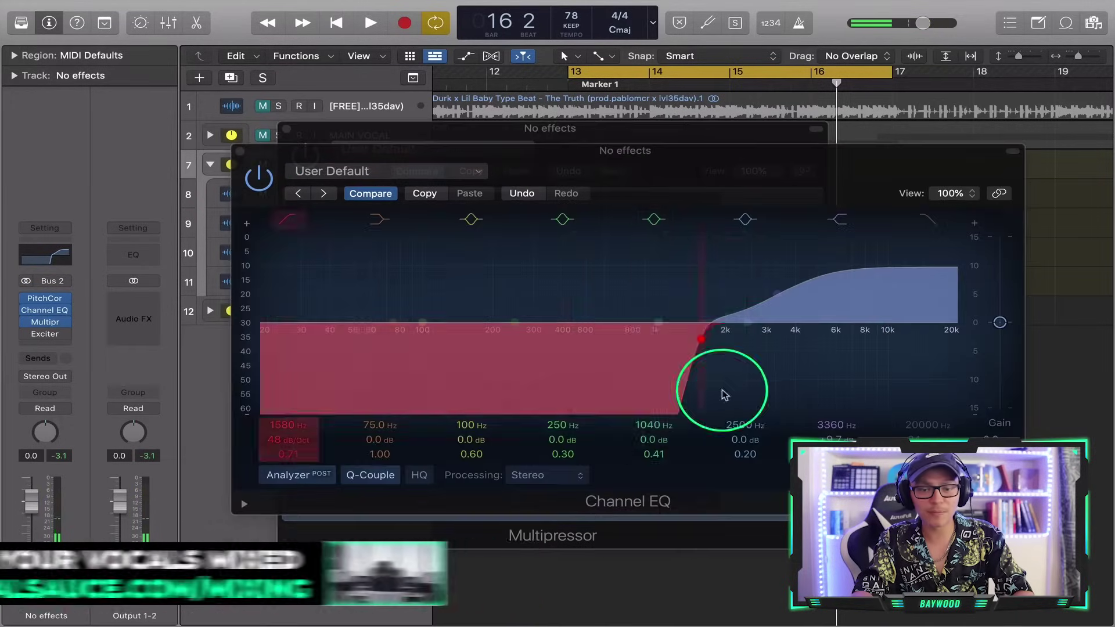
{"action": "left_click_drag", "start_coordinate": [722, 391], "coordinate": [430, 366]}
{"action": "double_click", "coordinate": [569, 76]}
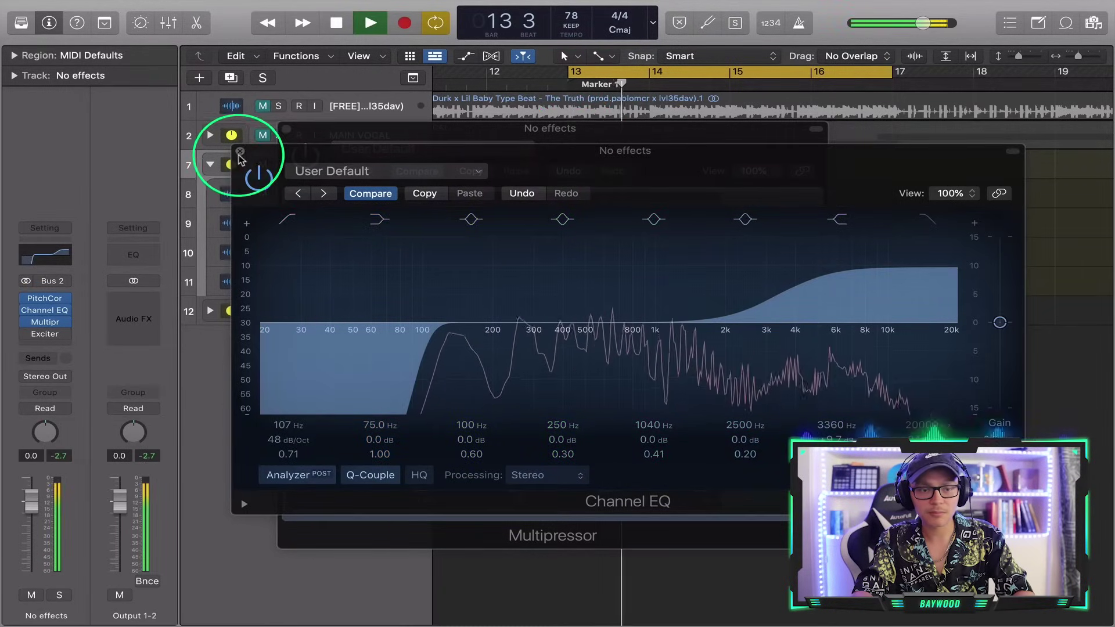
{"action": "left_click", "coordinate": [240, 151]}
- Compare the Multipressor bypassed and active during playback and set band 4's compressor threshold to -29.5 dB
{"action": "left_click", "coordinate": [306, 163]}
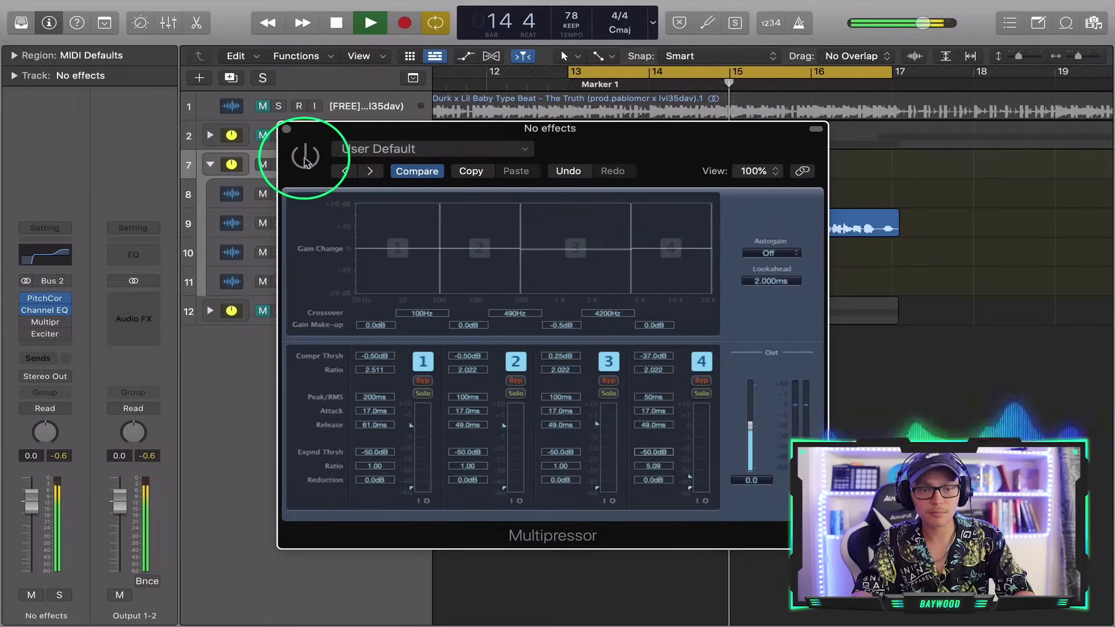
{"action": "left_click", "coordinate": [305, 163]}
{"action": "left_click", "coordinate": [620, 283]}
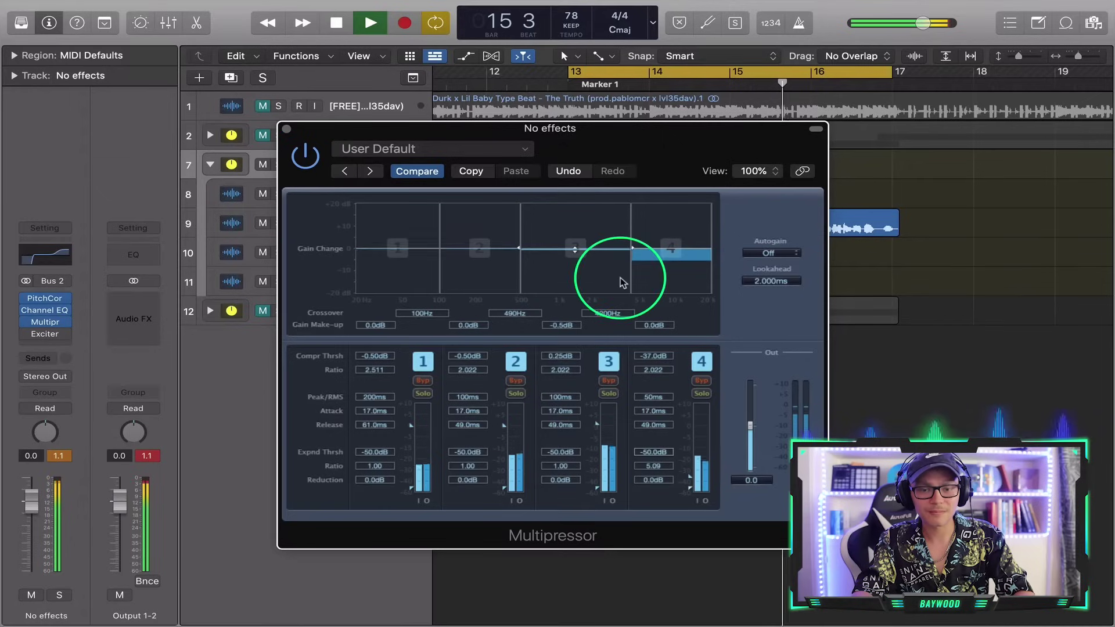
{"action": "left_click_drag", "start_coordinate": [677, 484], "coordinate": [690, 474]}
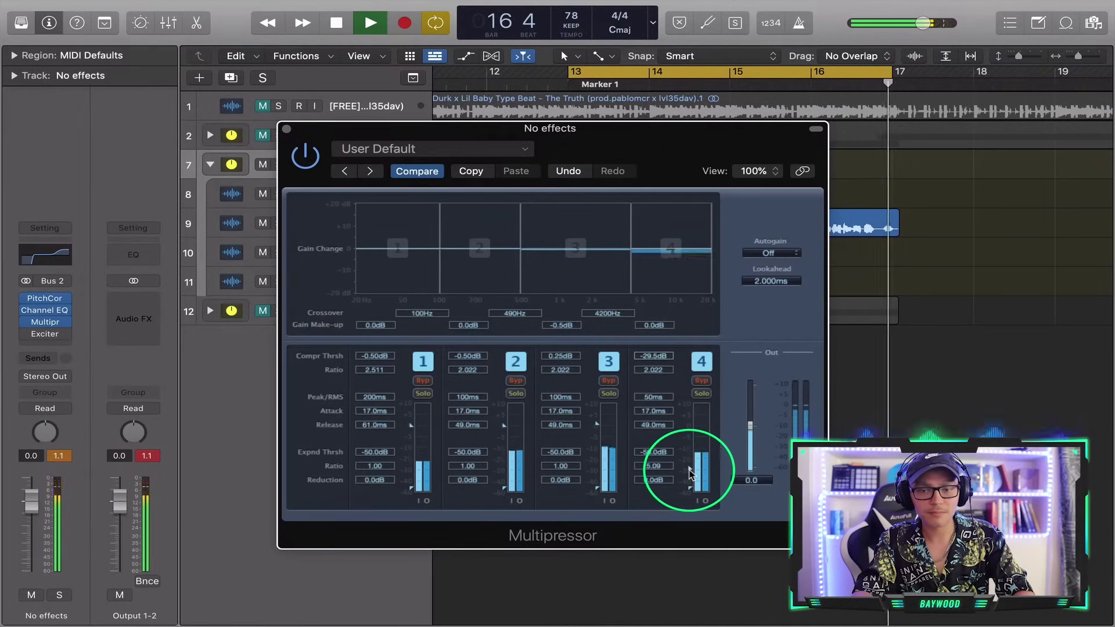
{"action": "left_click_drag", "start_coordinate": [690, 473], "coordinate": [690, 475]}
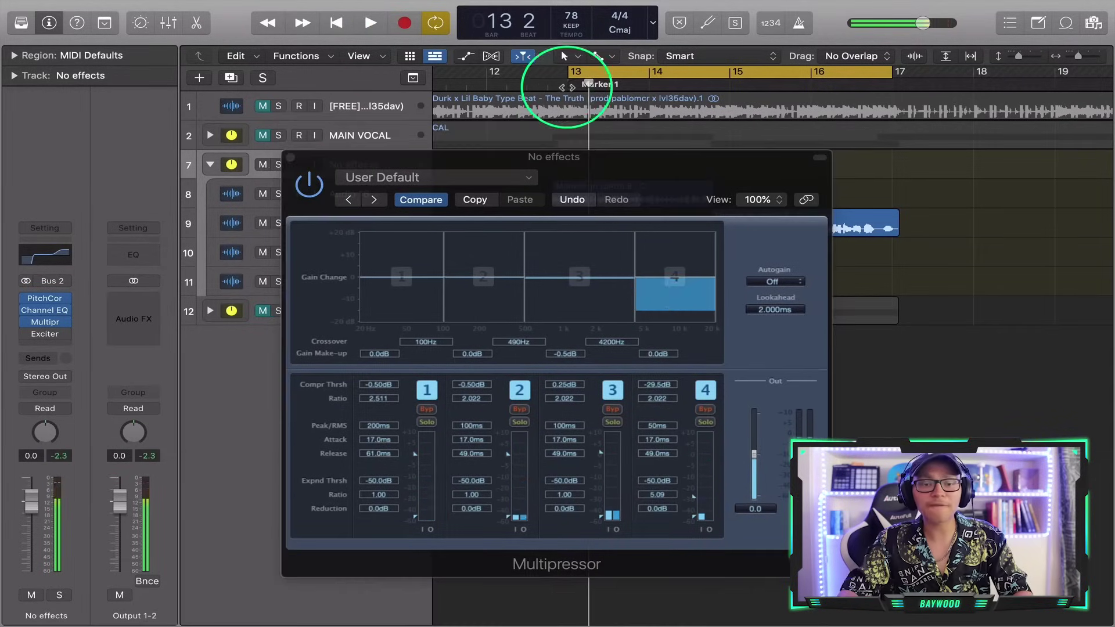
- Solo band 4 briefly and switch the solo to band 3, setting its compressor threshold to -28.5 dB while auditioning from bar 13
{"action": "left_click", "coordinate": [570, 86]}
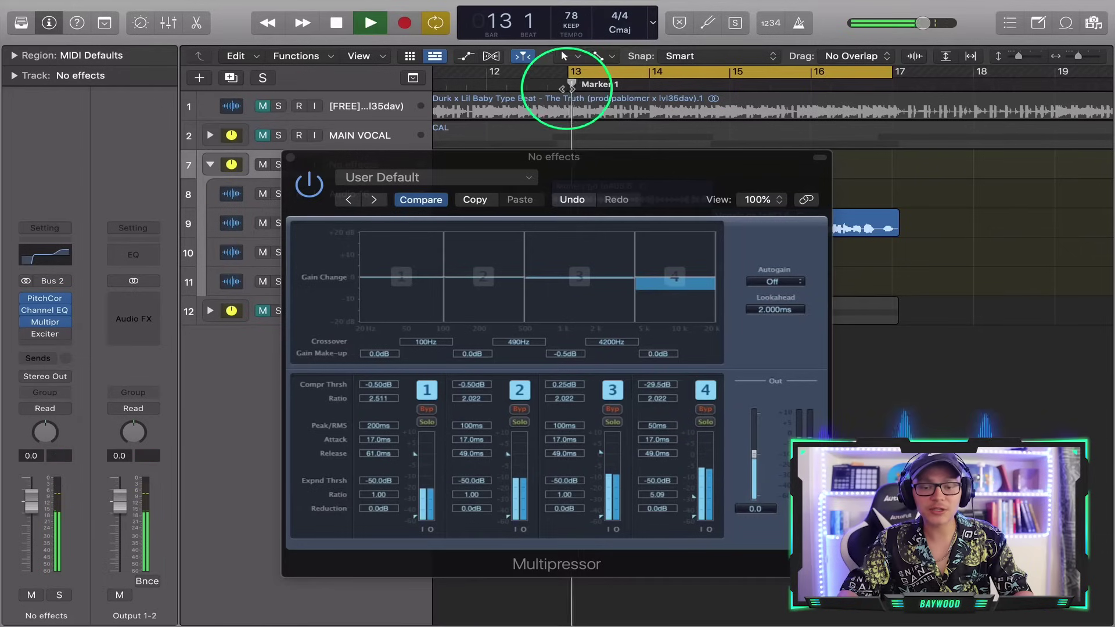
{"action": "left_click", "coordinate": [705, 422]}
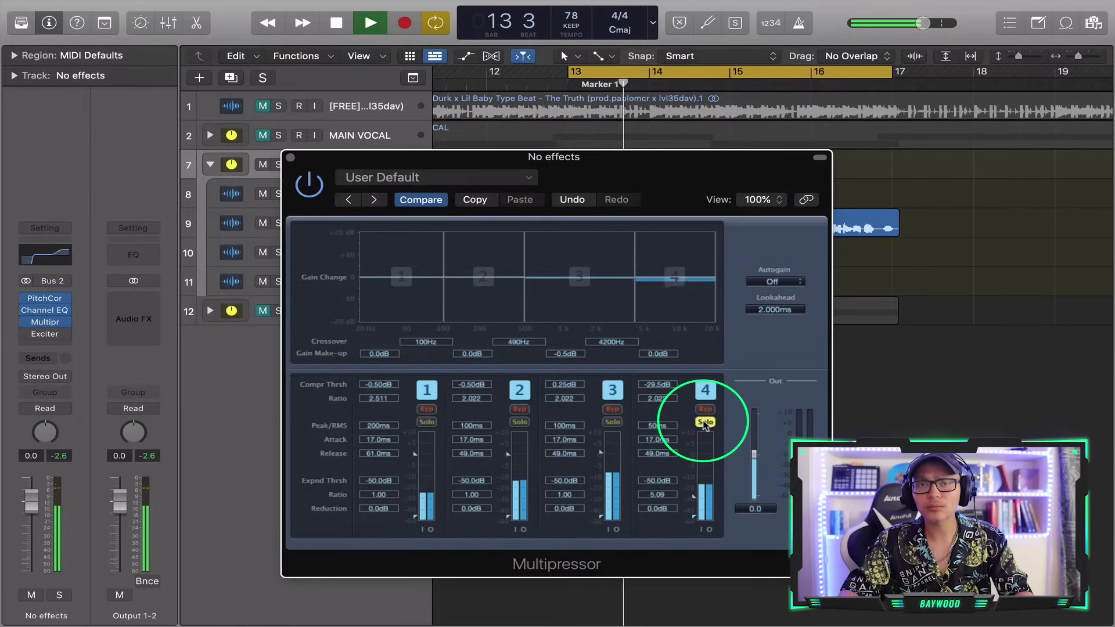
{"action": "left_click", "coordinate": [613, 422]}
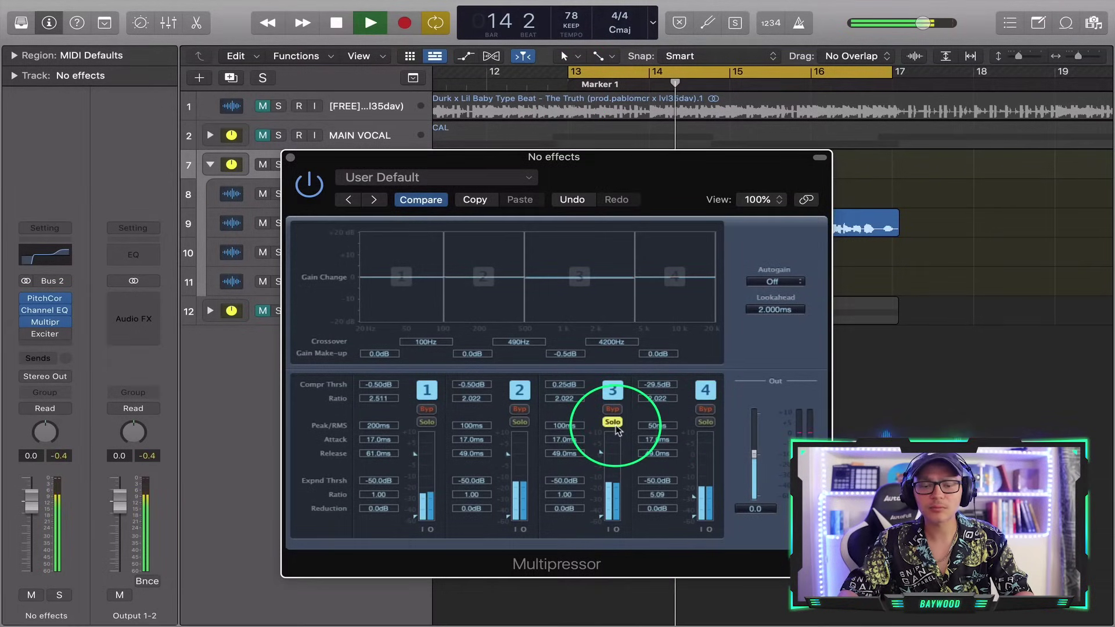
{"action": "key", "text": "space"}
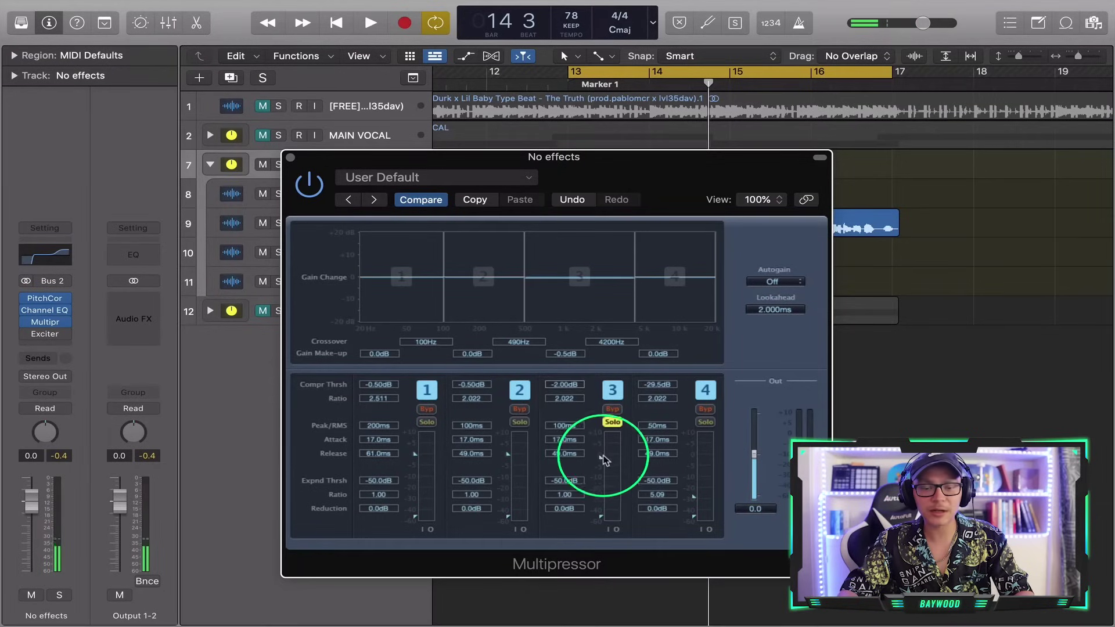
{"action": "left_click", "coordinate": [569, 84]}
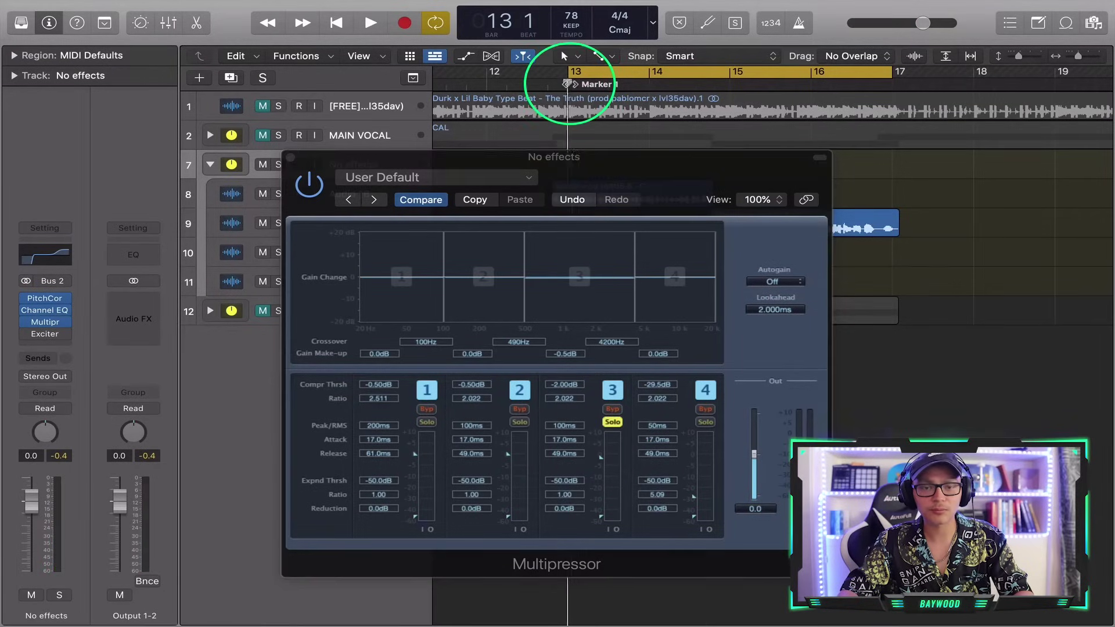
{"action": "key", "text": "space"}
{"action": "left_click_drag", "start_coordinate": [607, 461], "coordinate": [604, 502]}
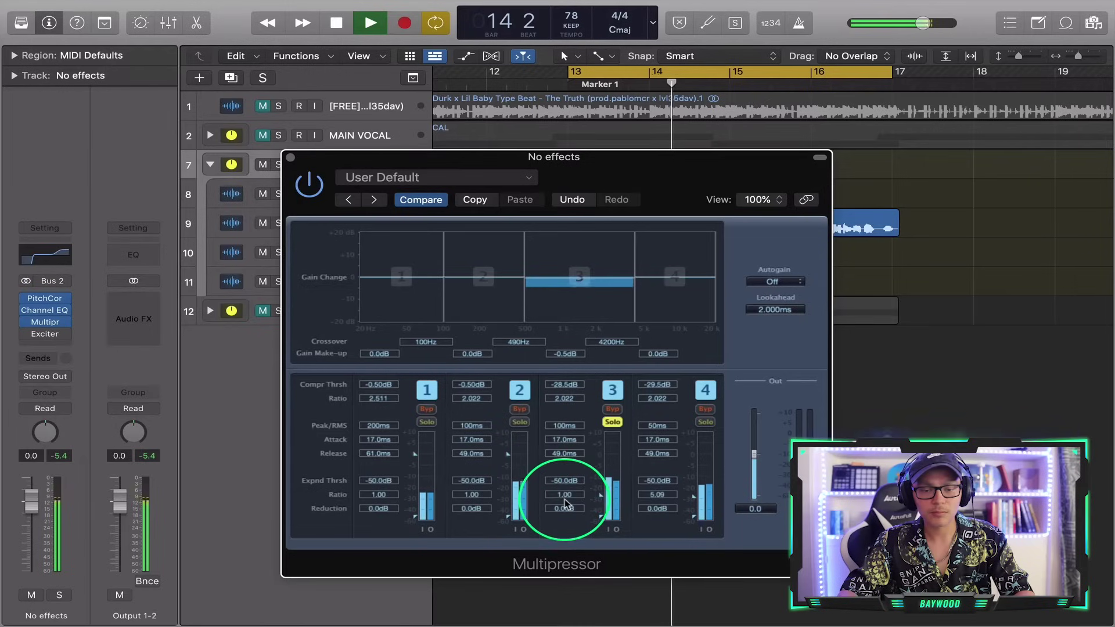
{"action": "key", "text": "space"}
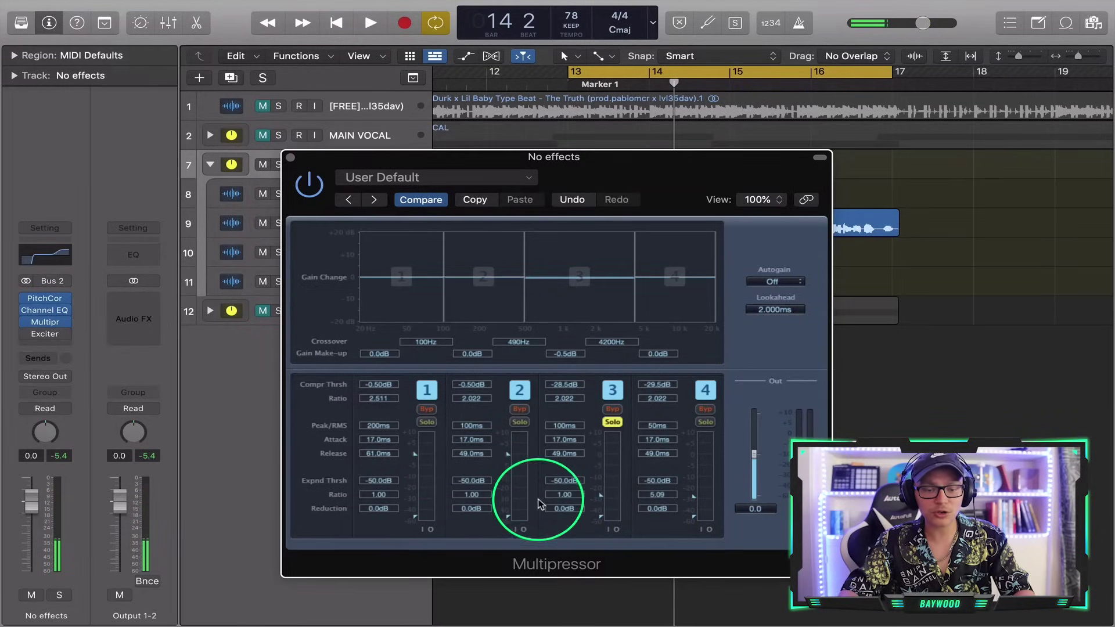
- Set the expander ratio of Multipressor bands 3 and 2 to 3.05
{"action": "double_click", "coordinate": [564, 494]}
{"action": "type", "text": "3.05"}
{"action": "key", "text": "Return"}
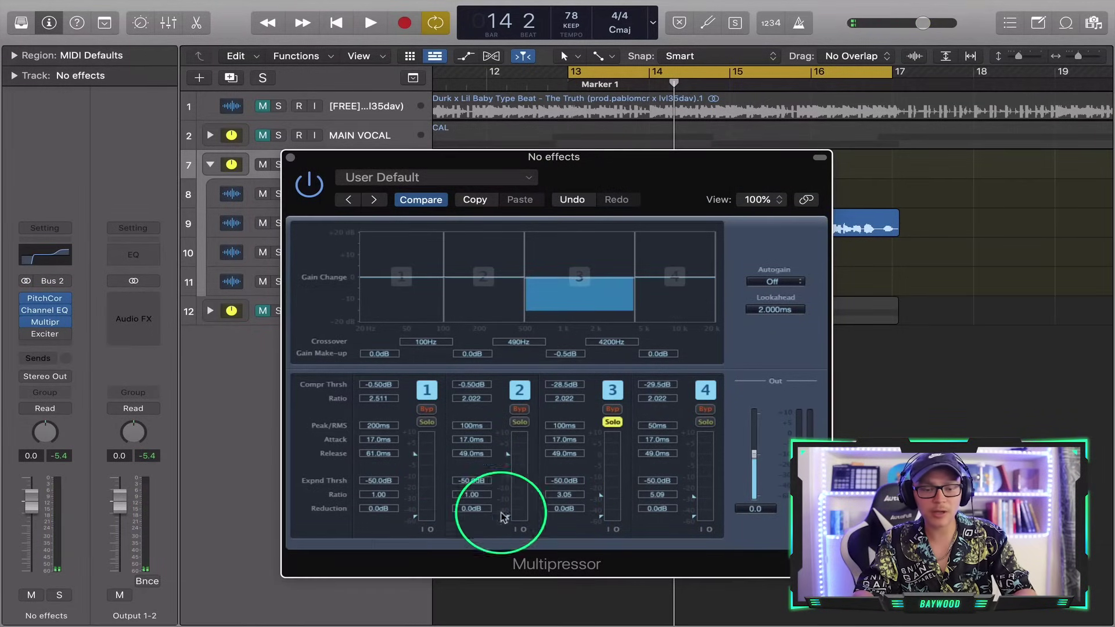
{"action": "double_click", "coordinate": [464, 495]}
{"action": "type", "text": "3.05"}
{"action": "key", "text": "Return"}
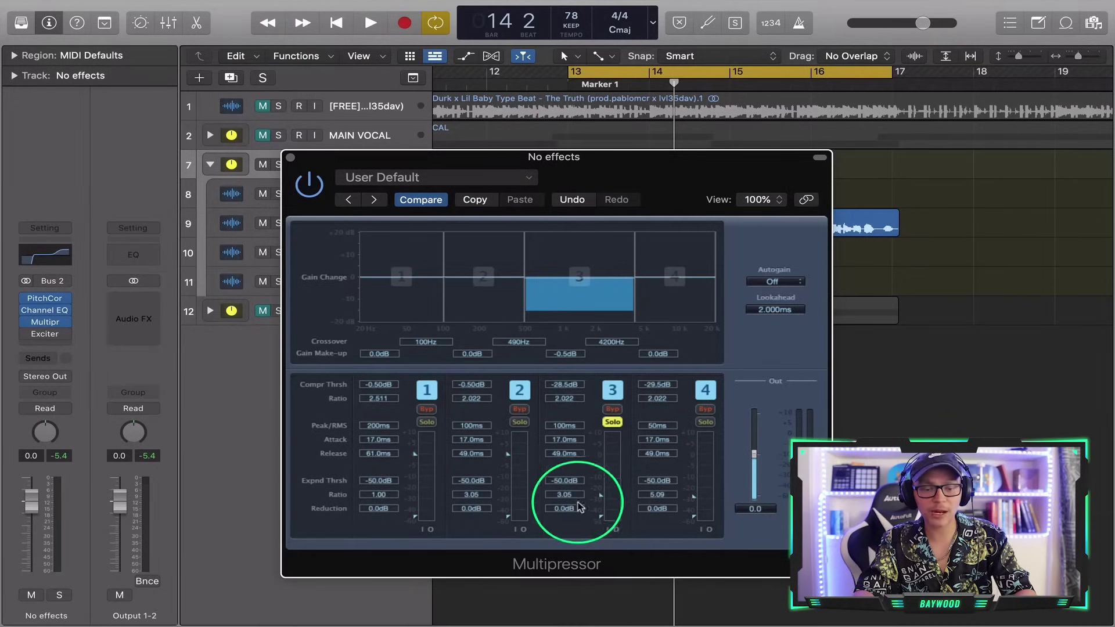
- During playback, set the compressor threshold to -32.0 dB on band 4 and -33.5 dB on band 3
{"action": "key", "text": "space"}
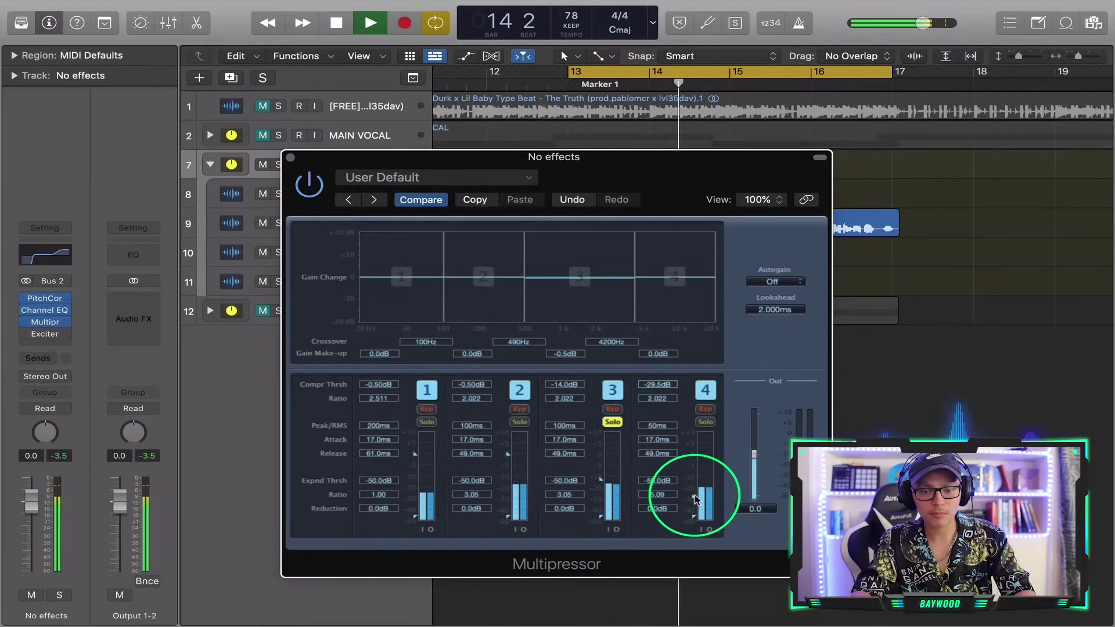
{"action": "left_click_drag", "start_coordinate": [697, 500], "coordinate": [697, 502]}
{"action": "left_click_drag", "start_coordinate": [601, 480], "coordinate": [605, 503]}
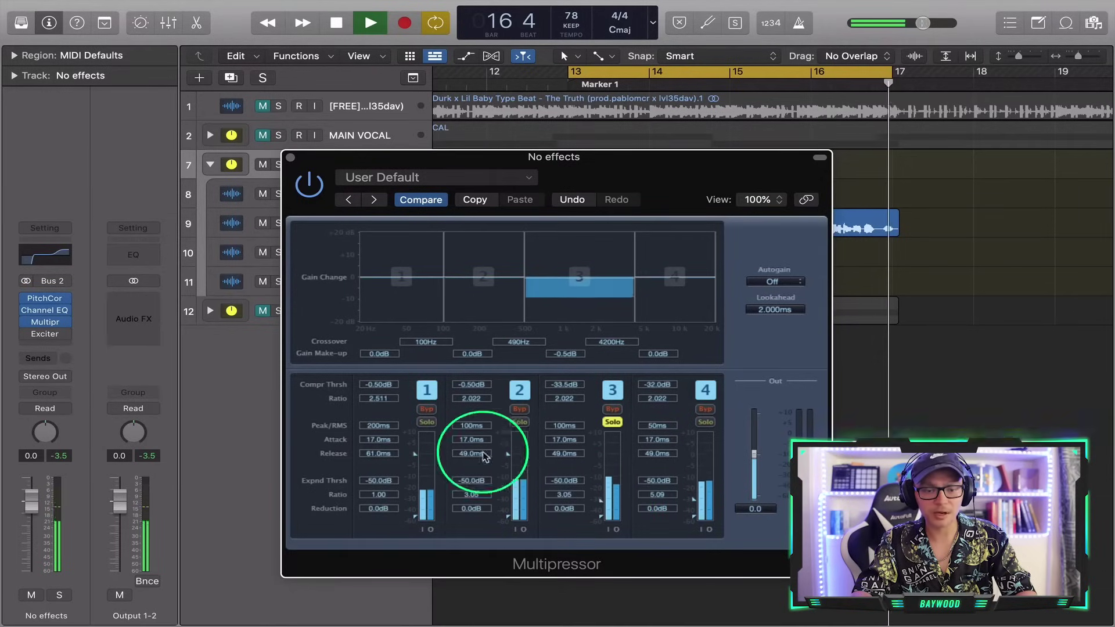
- Solo band 2 instead of band 3, set its compressor threshold to -20.5 dB and turn its solo off
{"action": "left_click", "coordinate": [519, 423]}
{"action": "left_click", "coordinate": [613, 428]}
{"action": "left_click_drag", "start_coordinate": [508, 453], "coordinate": [511, 490]}
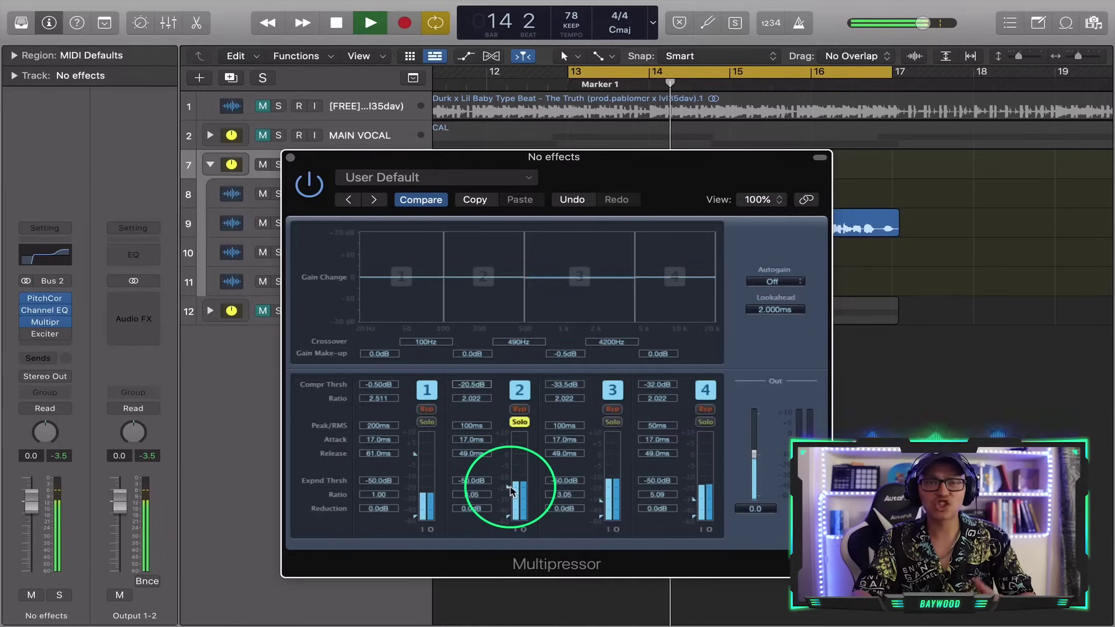
{"action": "left_click", "coordinate": [519, 422]}
- Solo band 1, lower its gain make-up to -20.0 dB and turn its solo off
{"action": "left_click", "coordinate": [427, 423]}
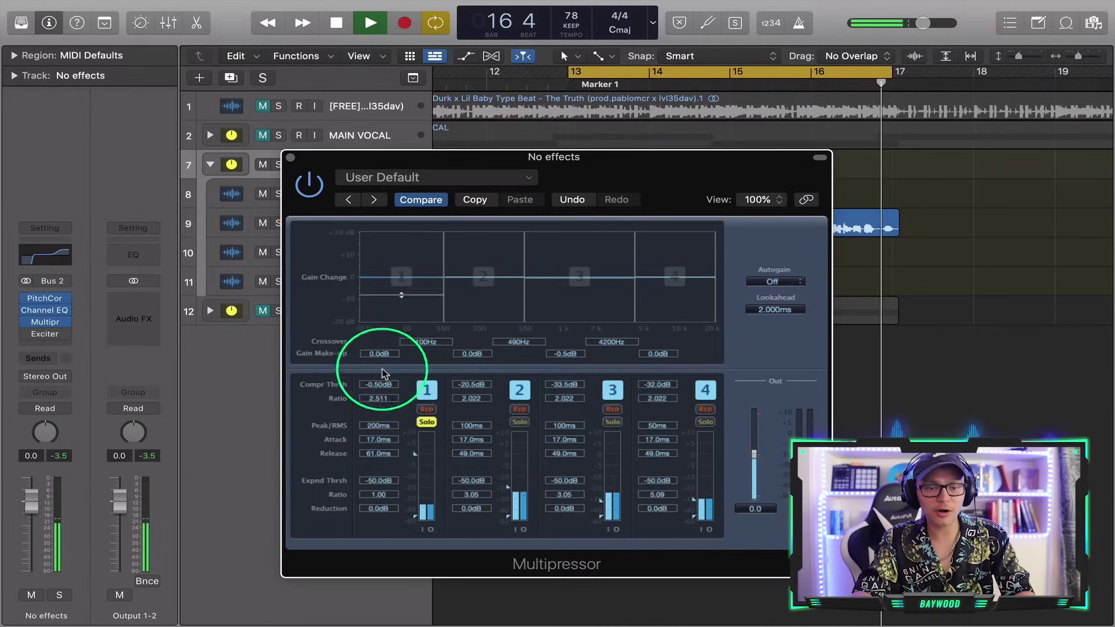
{"action": "left_click_drag", "start_coordinate": [377, 356], "coordinate": [368, 410]}
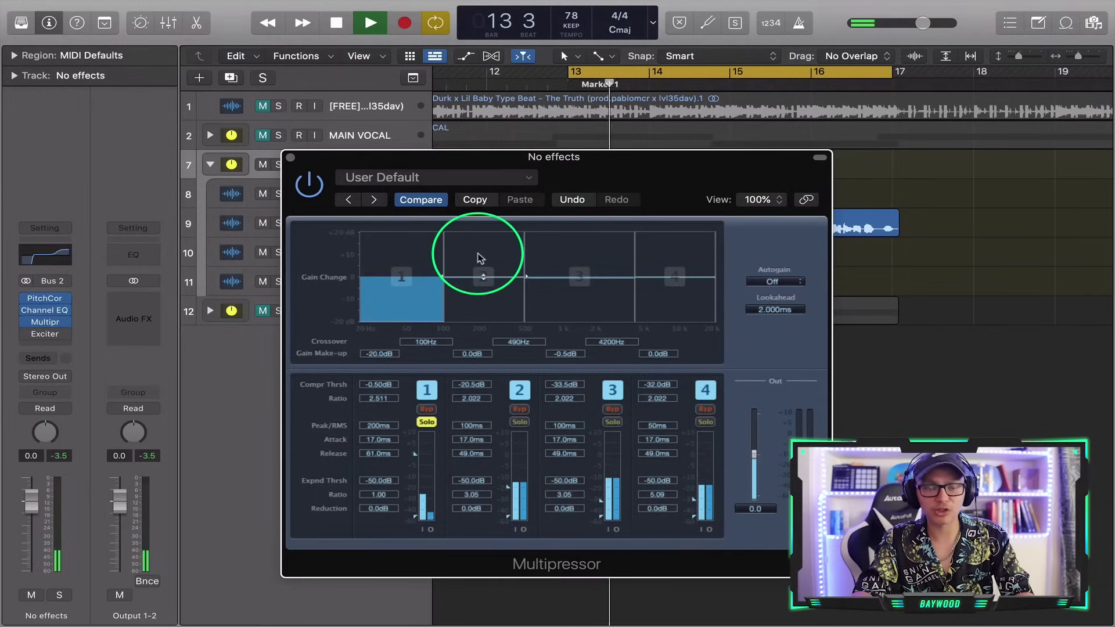
{"action": "left_click", "coordinate": [427, 421]}
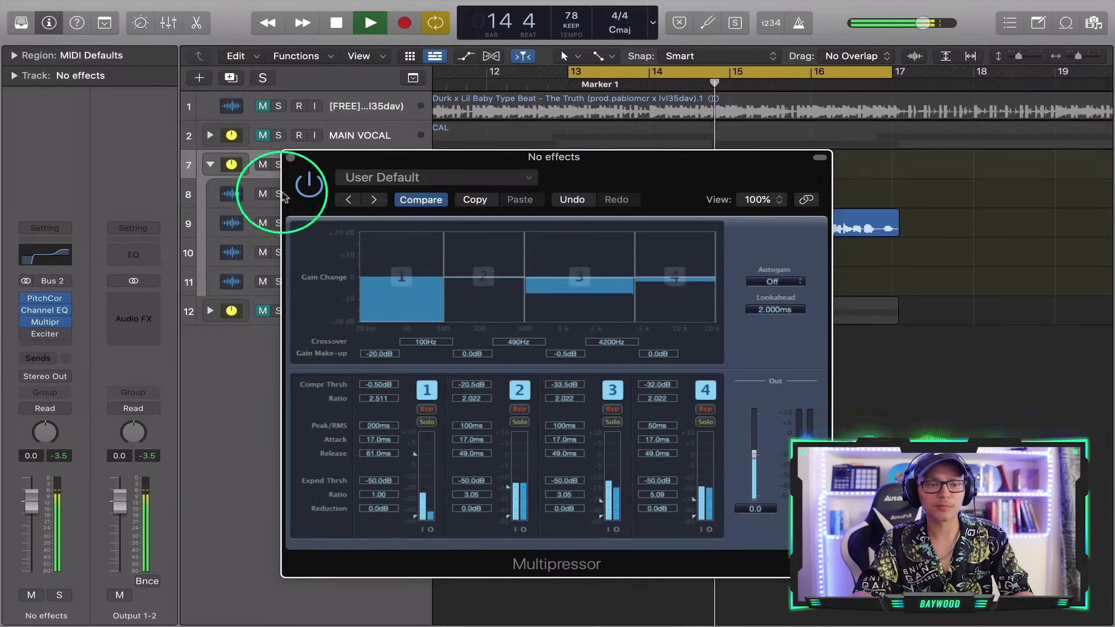
- Compare the Multipressor bypassed and active, and set gain make-up to -1.0 dB on band 3 and 4.5 dB on band 4
{"action": "mouse_move", "coordinate": [46, 313]}
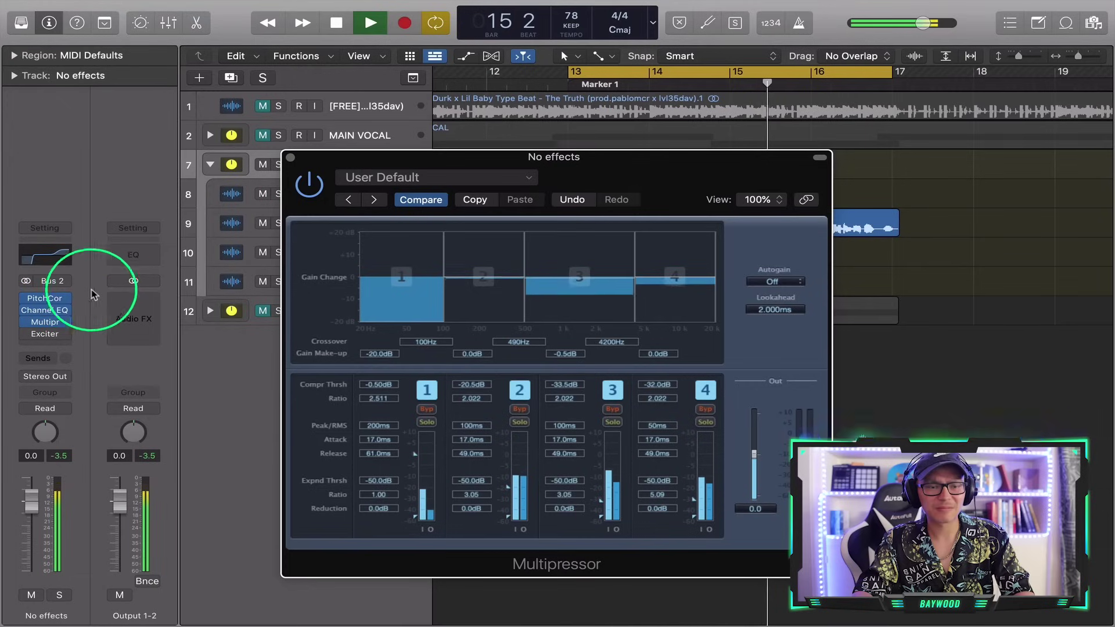
{"action": "left_click", "coordinate": [311, 184]}
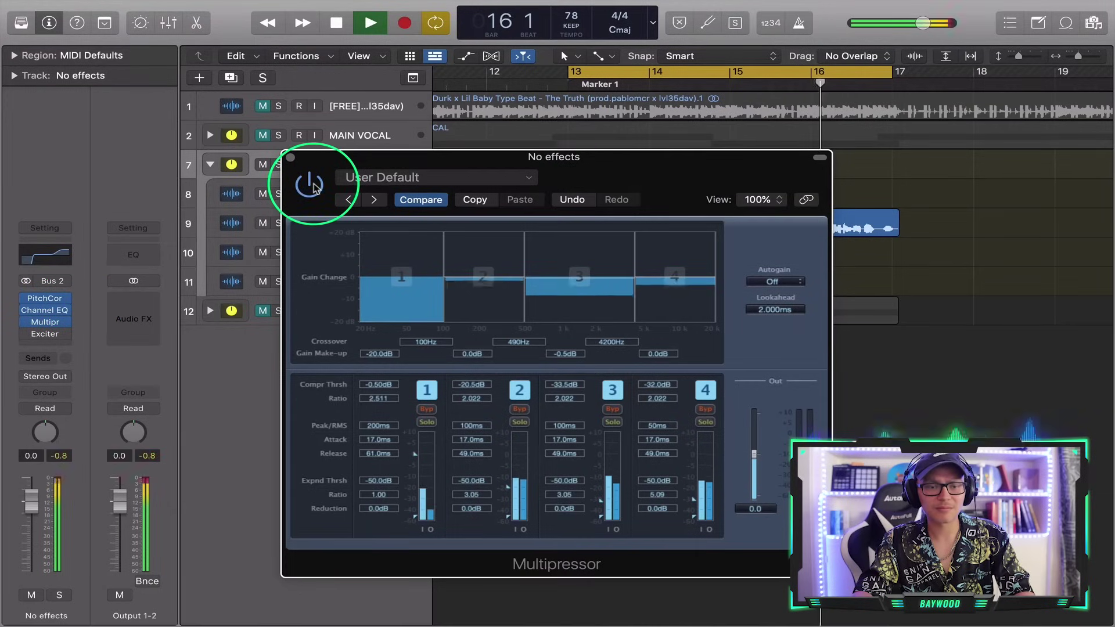
{"action": "left_click_drag", "start_coordinate": [545, 277], "coordinate": [604, 277]}
{"action": "mouse_move", "coordinate": [671, 280]}
{"action": "left_mouse_down"}
{"action": "mouse_move", "coordinate": [670, 262]}
{"action": "mouse_move", "coordinate": [672, 272]}
{"action": "left_mouse_up"}
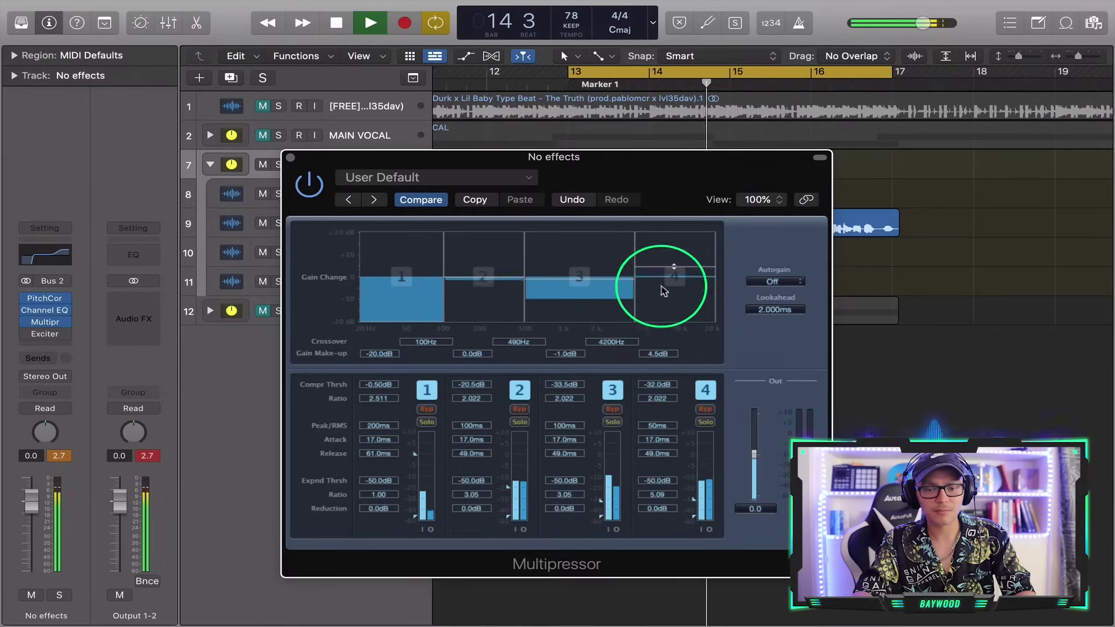
- Set band 4's compressor threshold to -33.5 dB, close the Multipressor and stop playback
{"action": "left_click_drag", "start_coordinate": [695, 497], "coordinate": [695, 499]}
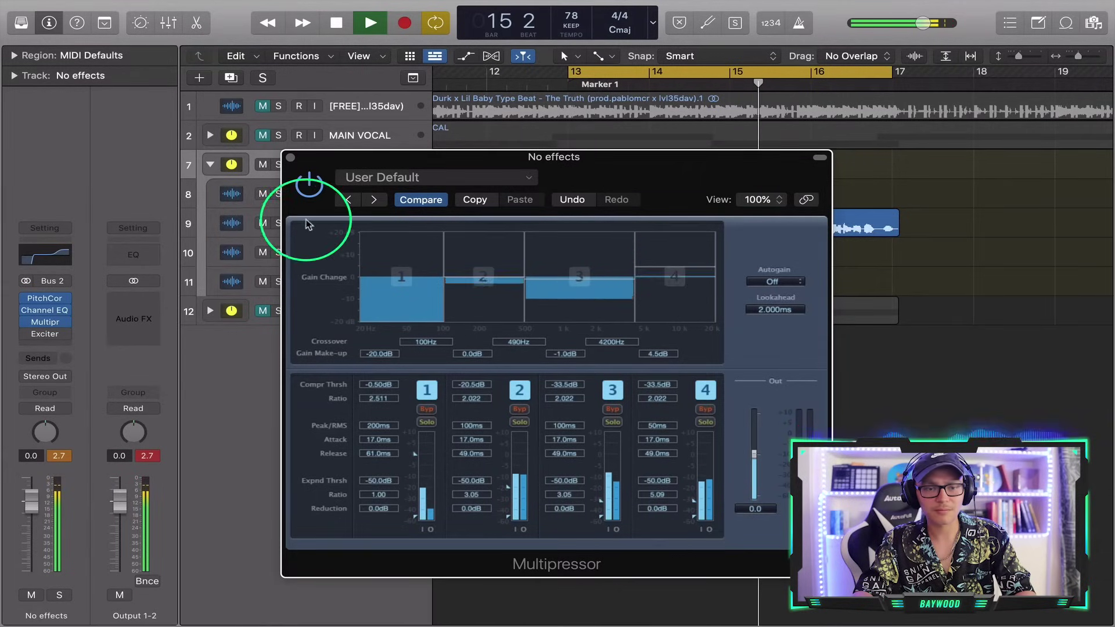
{"action": "left_click", "coordinate": [292, 157]}
{"action": "key", "text": "space"}
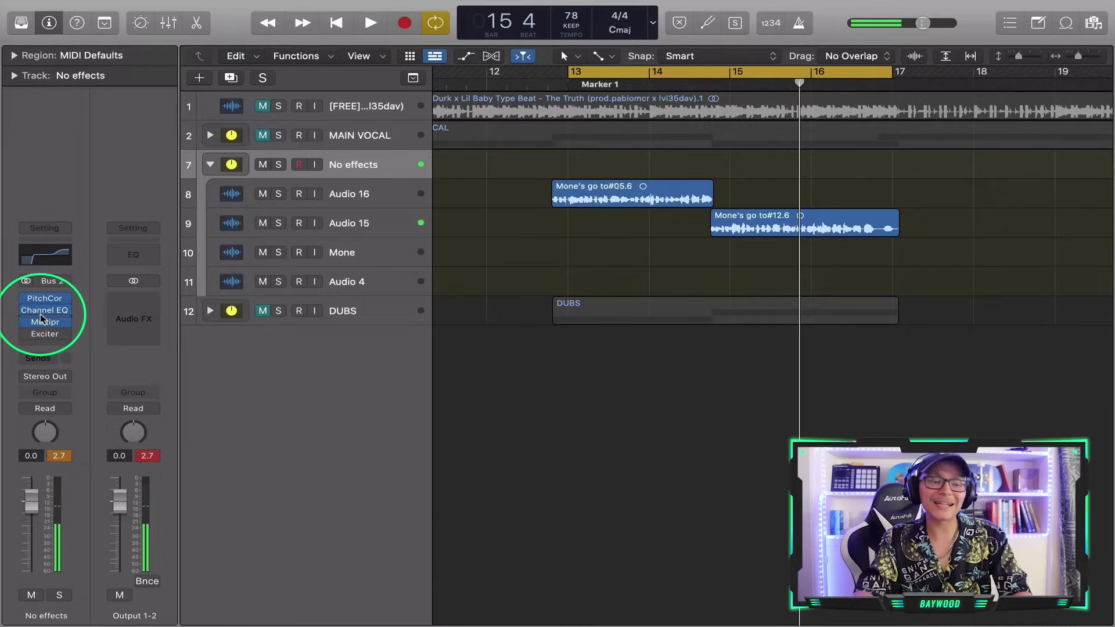
- Open and enable the Exciter, setting its frequency to 11200 Hz and harmonics to 0.00 % while auditioning from bar 13
{"action": "left_click", "coordinate": [47, 336]}
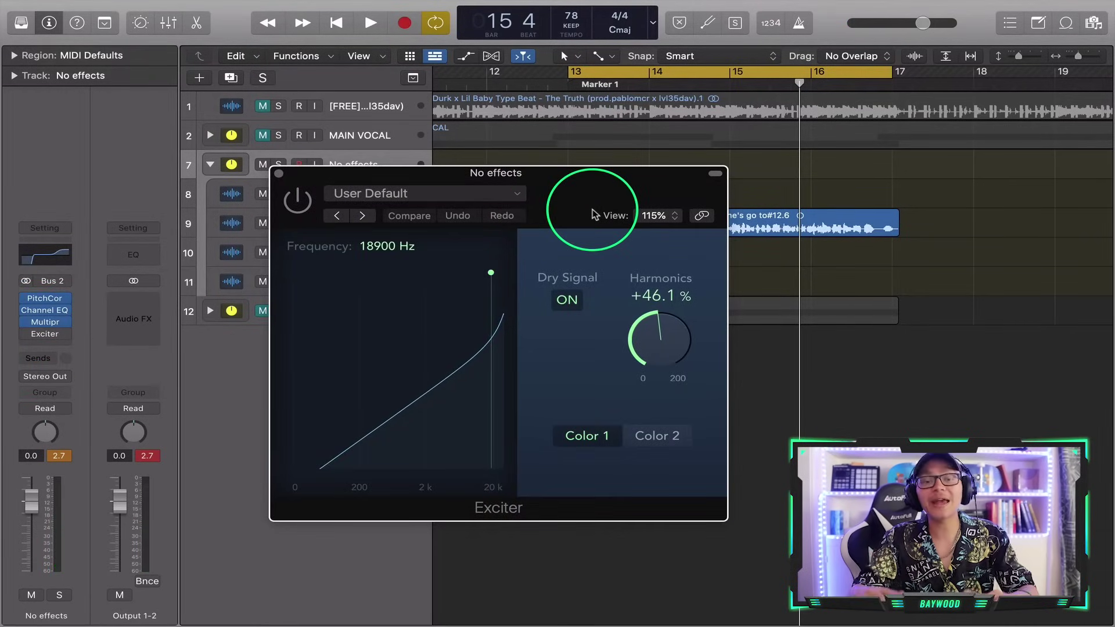
{"action": "left_click", "coordinate": [297, 200]}
{"action": "mouse_move", "coordinate": [460, 276]}
{"action": "left_mouse_down"}
{"action": "mouse_move", "coordinate": [486, 270]}
{"action": "mouse_move", "coordinate": [468, 272]}
{"action": "left_mouse_up"}
{"action": "left_click", "coordinate": [571, 86]}
{"action": "key", "text": "space"}
{"action": "left_click_drag", "start_coordinate": [659, 343], "coordinate": [652, 385]}
{"action": "left_click_drag", "start_coordinate": [468, 272], "coordinate": [476, 273]}
{"action": "key", "text": "space"}
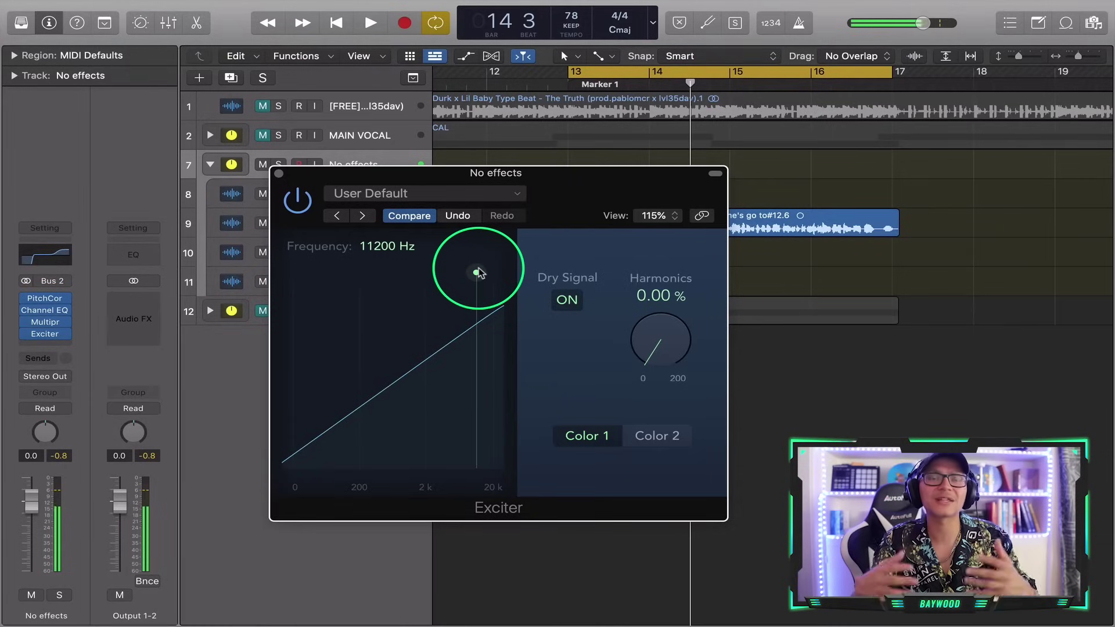
- Audition the Exciter from bar 13 while adjusting its harmonics amount, and close the plug-in
{"action": "left_click", "coordinate": [571, 86]}
{"action": "key", "text": "space"}
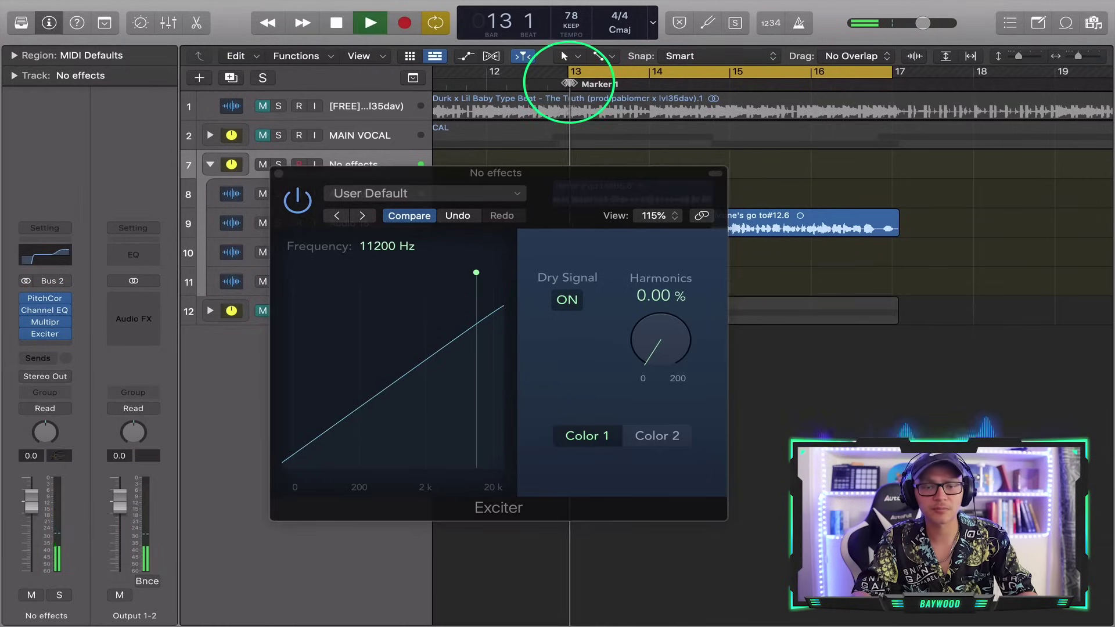
{"action": "mouse_move", "coordinate": [655, 343]}
{"action": "left_mouse_down"}
{"action": "mouse_move", "coordinate": [668, 198]}
{"action": "mouse_move", "coordinate": [664, 368]}
{"action": "left_mouse_up"}
{"action": "left_click", "coordinate": [279, 181]}
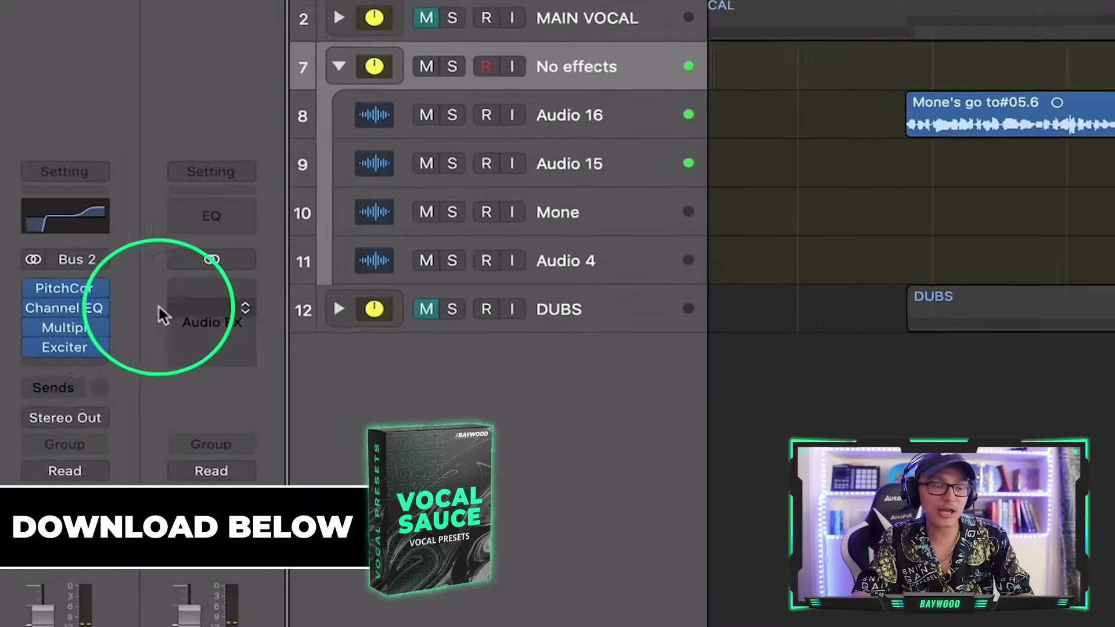
- Move the Exciter ahead of the Multipressor in the No effects track's plug-in chain and open the Multipressor
{"action": "left_click_drag", "start_coordinate": [40, 346], "coordinate": [67, 342]}
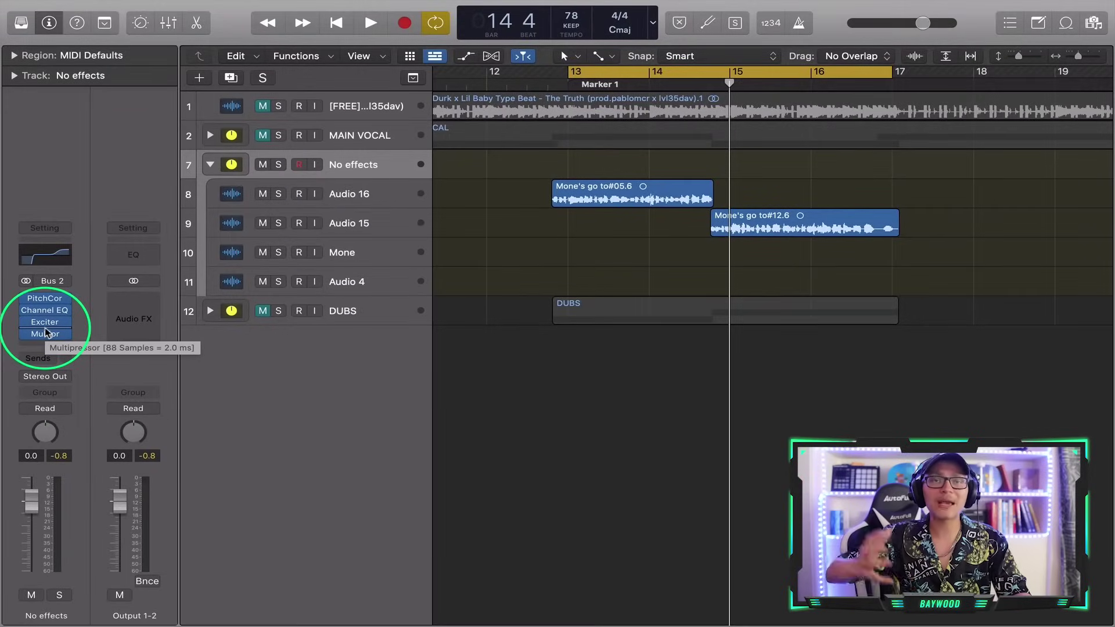
{"action": "left_click", "coordinate": [41, 335]}
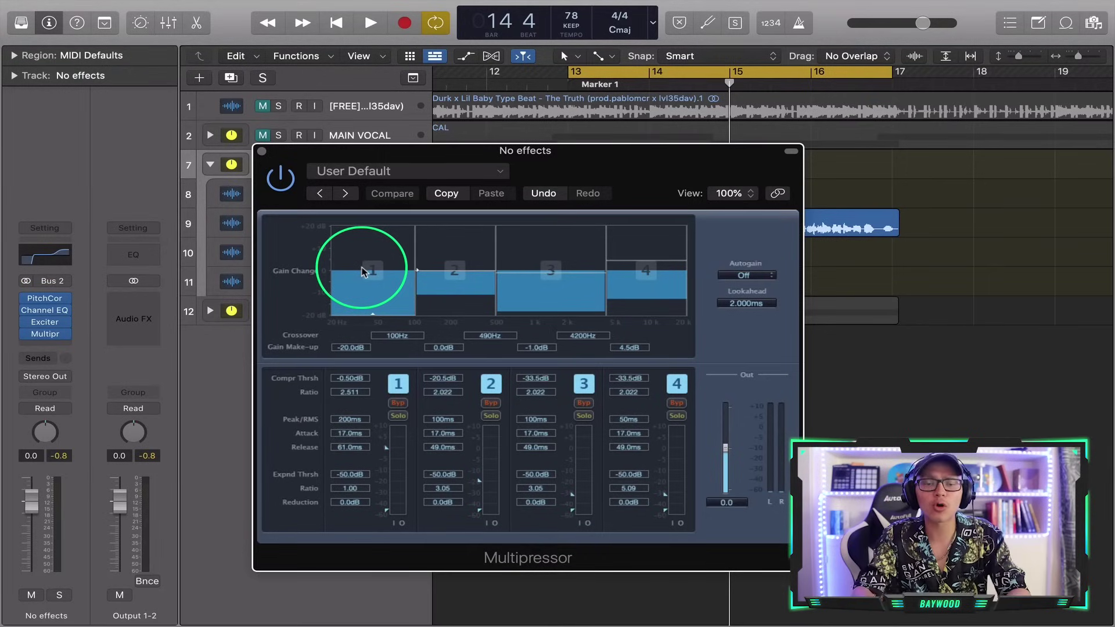
- Audition the processed vocal alone from bar 13, and unmute the beat track to play both together from bar 13
{"action": "left_click", "coordinate": [568, 93]}
{"action": "key", "text": "space"}
{"action": "left_click", "coordinate": [664, 315]}
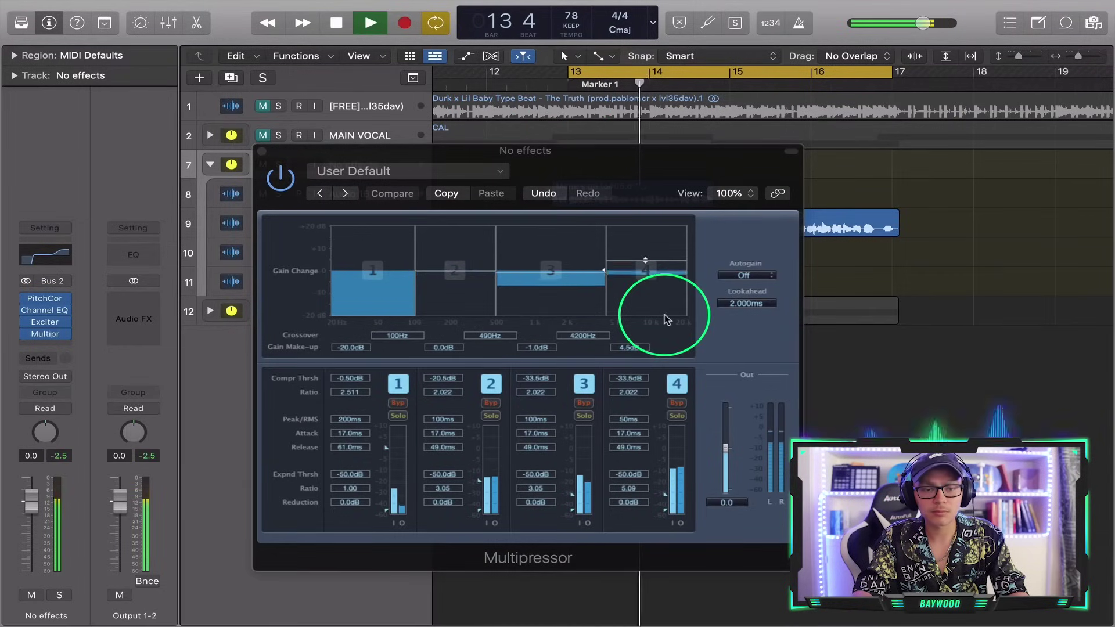
{"action": "left_click", "coordinate": [262, 106]}
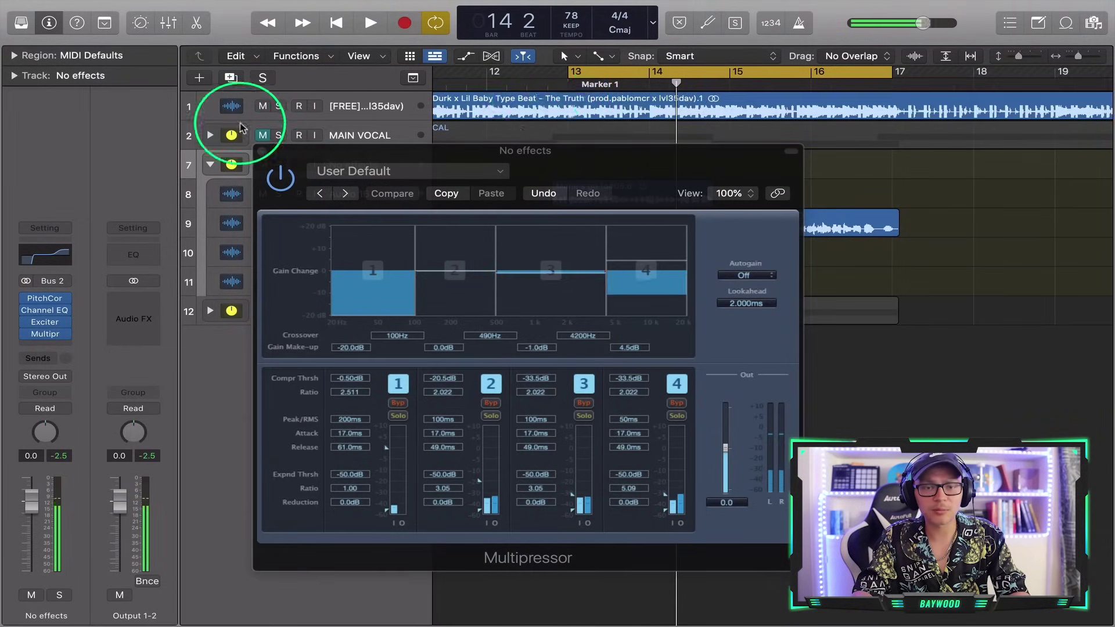
{"action": "left_click", "coordinate": [572, 86]}
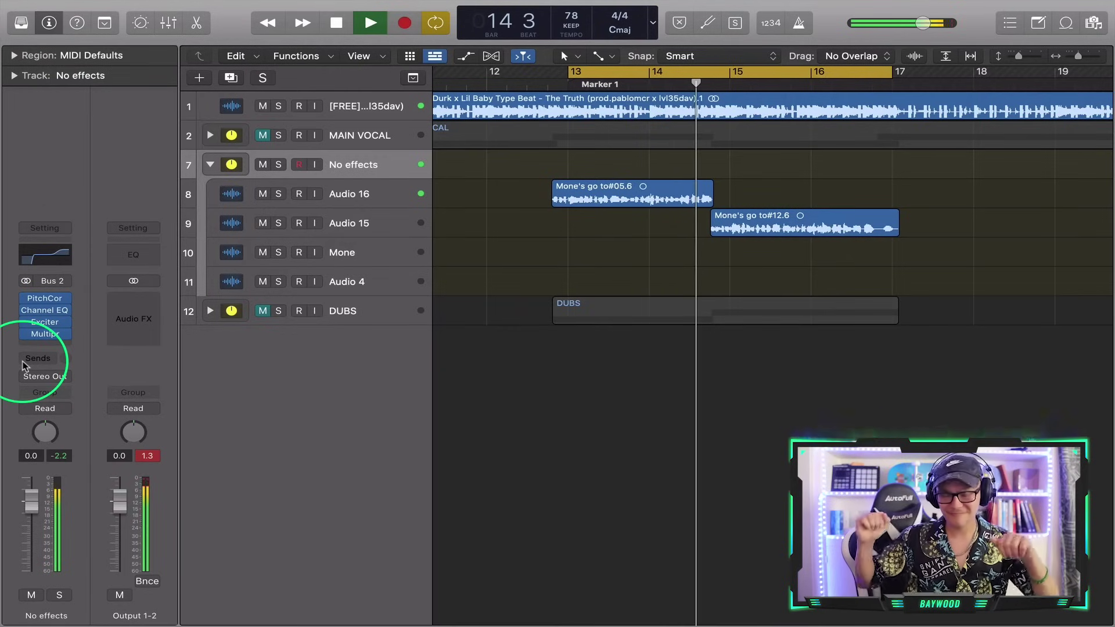
- Set the Multipressor's gain make-up to -1.0 dB on band 2 and 1.0 dB on band 3 during playback
{"action": "left_click", "coordinate": [45, 333]}
{"action": "left_click_drag", "start_coordinate": [480, 291], "coordinate": [529, 267]}
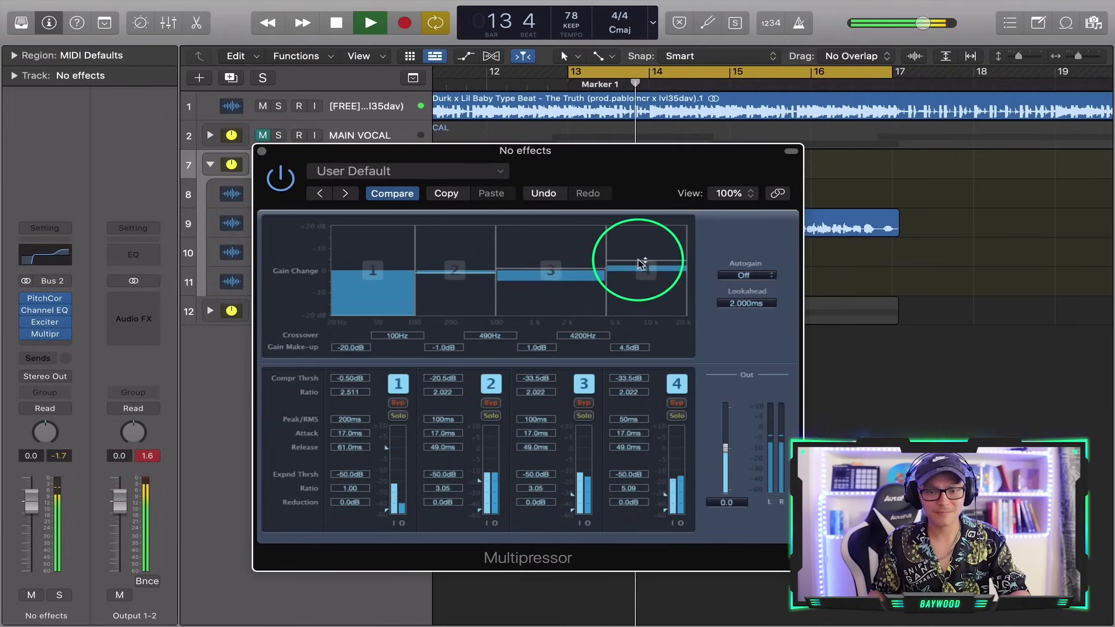